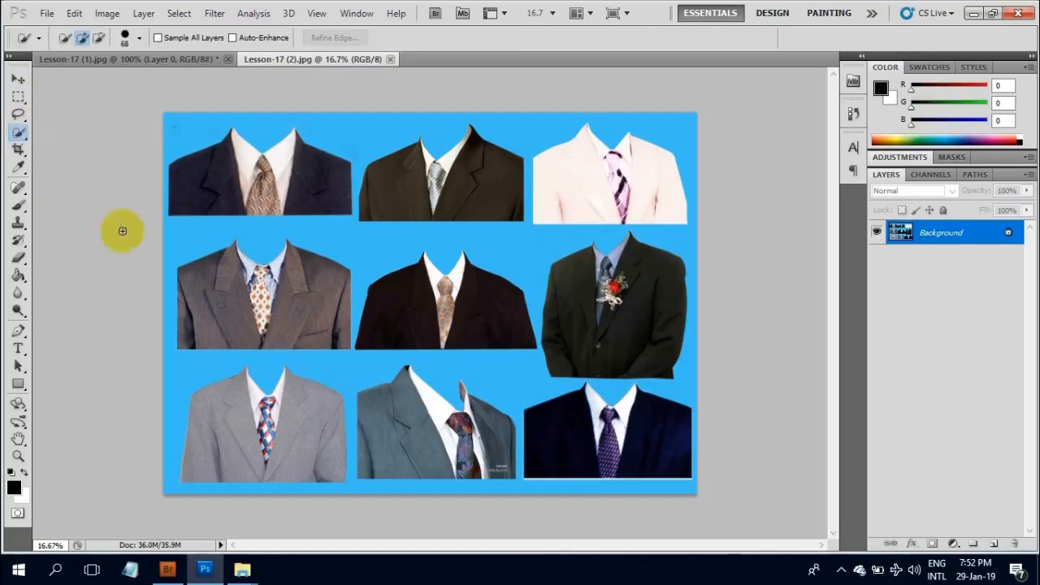
- Quick-select the light grey suit with the red-and-blue tie, copy it, and paste it into Lesson-17 (1).jpg
{"action": "mouse_move", "coordinate": [200, 398]}
{"action": "left_mouse_down"}
{"action": "mouse_move", "coordinate": [278, 446]}
{"action": "mouse_move", "coordinate": [325, 441]}
{"action": "mouse_move", "coordinate": [269, 401]}
{"action": "left_mouse_up"}
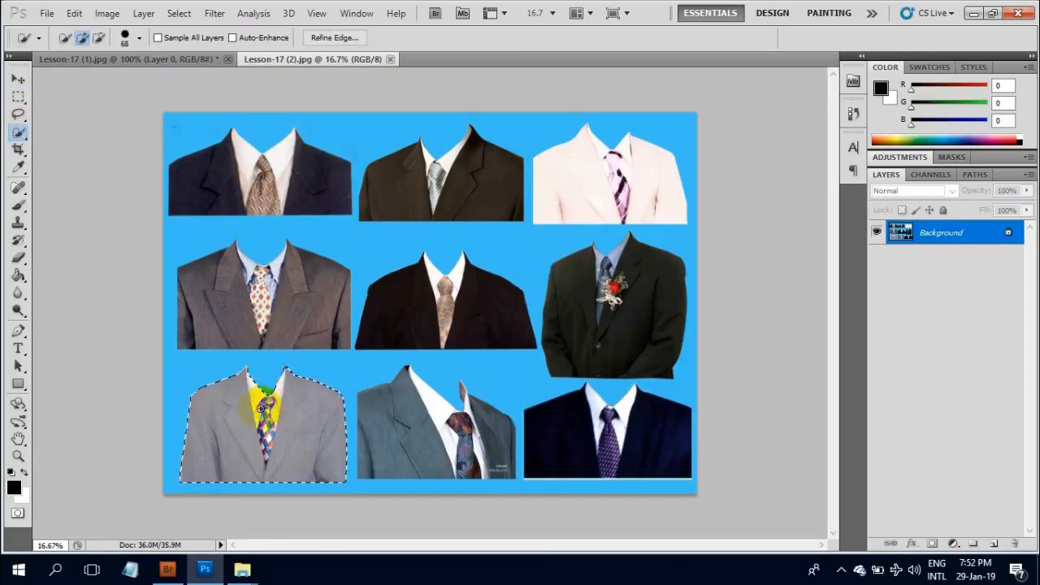
{"action": "key", "text": "ctrl+c"}
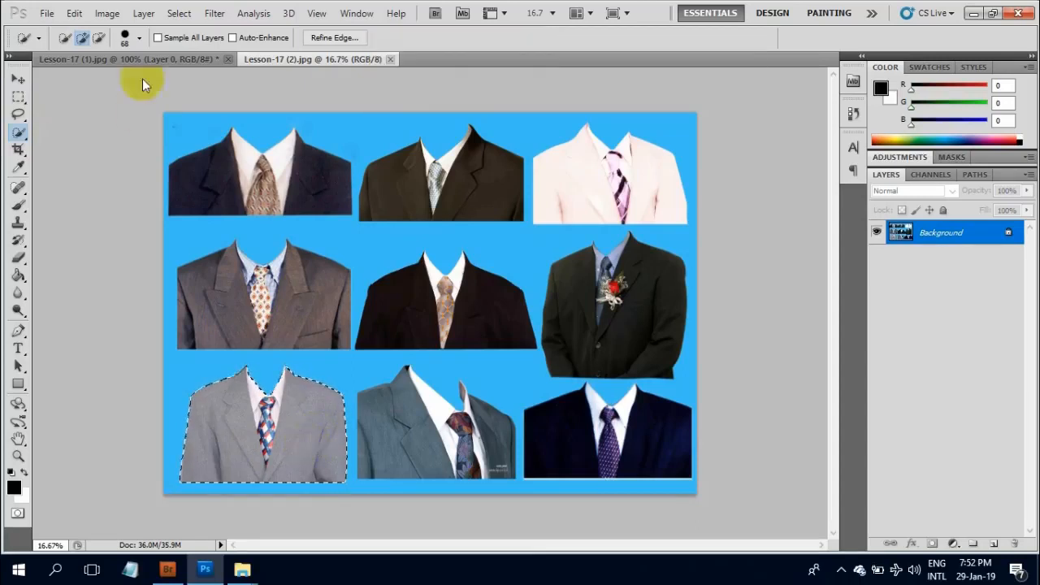
{"action": "left_click", "coordinate": [167, 58]}
{"action": "key", "text": "ctrl+v"}
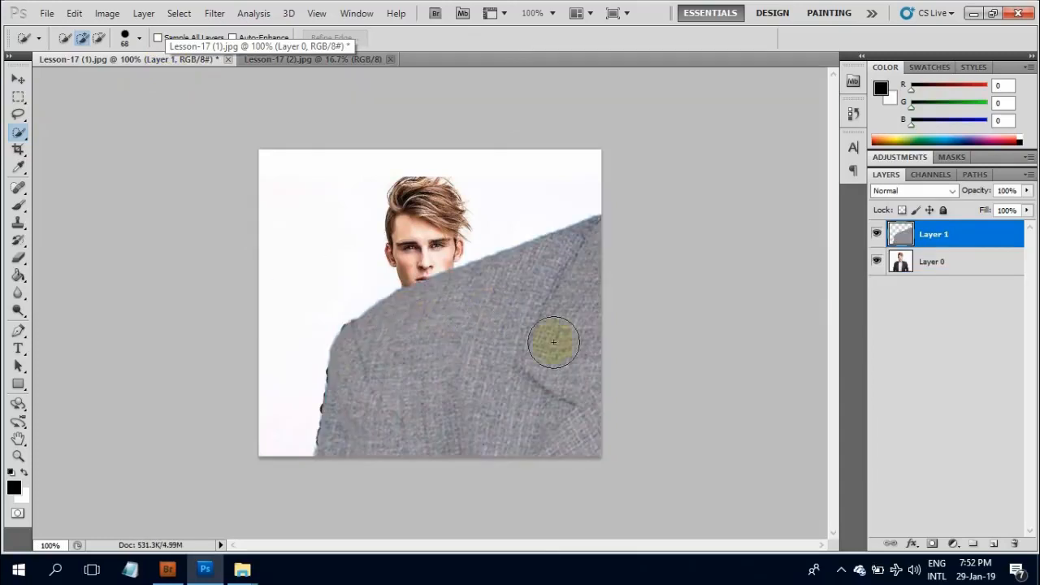
- Scale the pasted suit proportionally to about 24% and position it over the man's body, with the collar at his neck
{"action": "key", "text": "ctrl+t"}
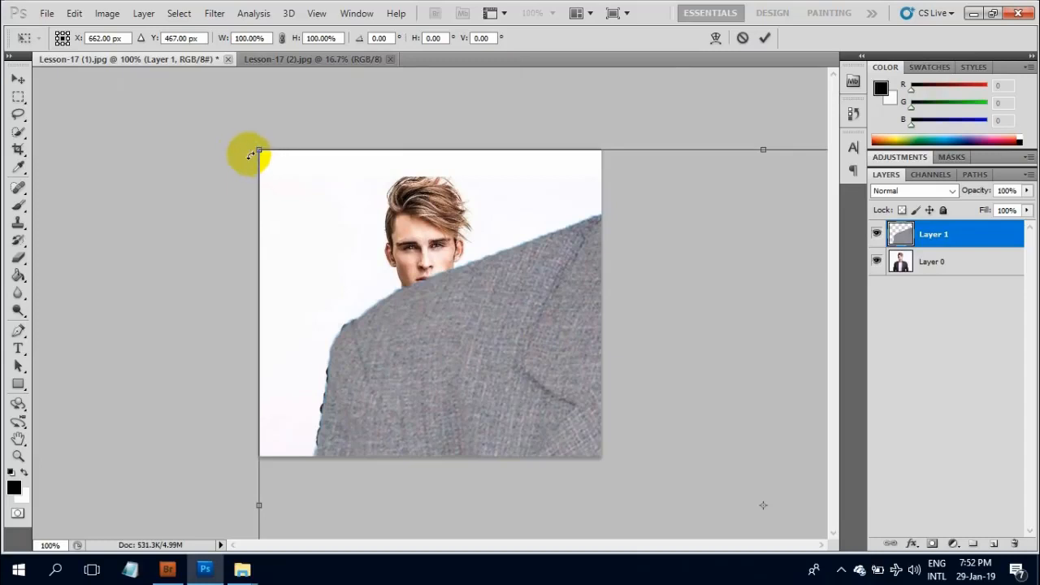
{"action": "left_click_drag", "start_coordinate": [258, 147], "coordinate": [353, 368]}
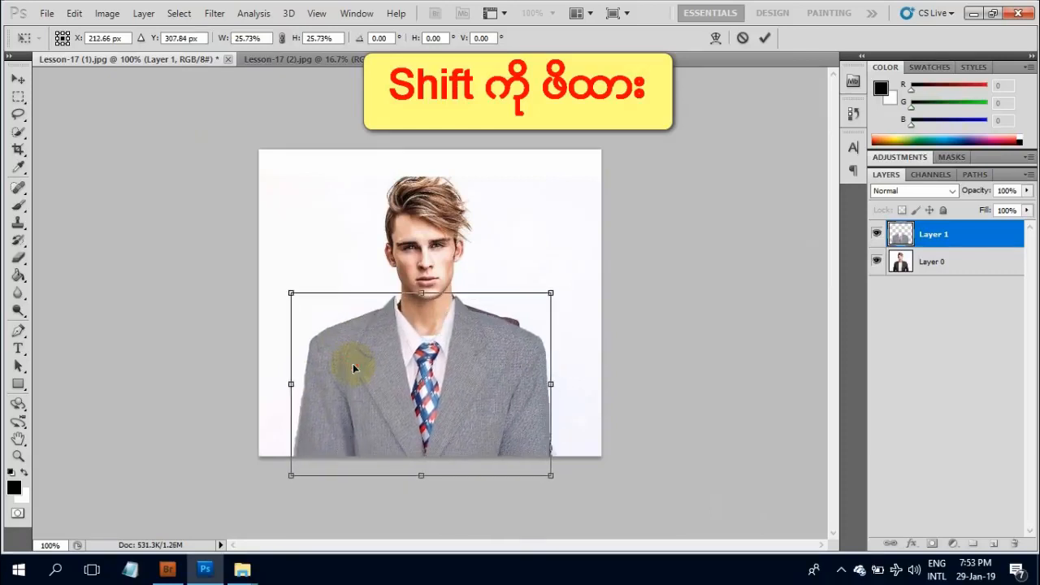
{"action": "left_click_drag", "start_coordinate": [291, 293], "coordinate": [300, 302]}
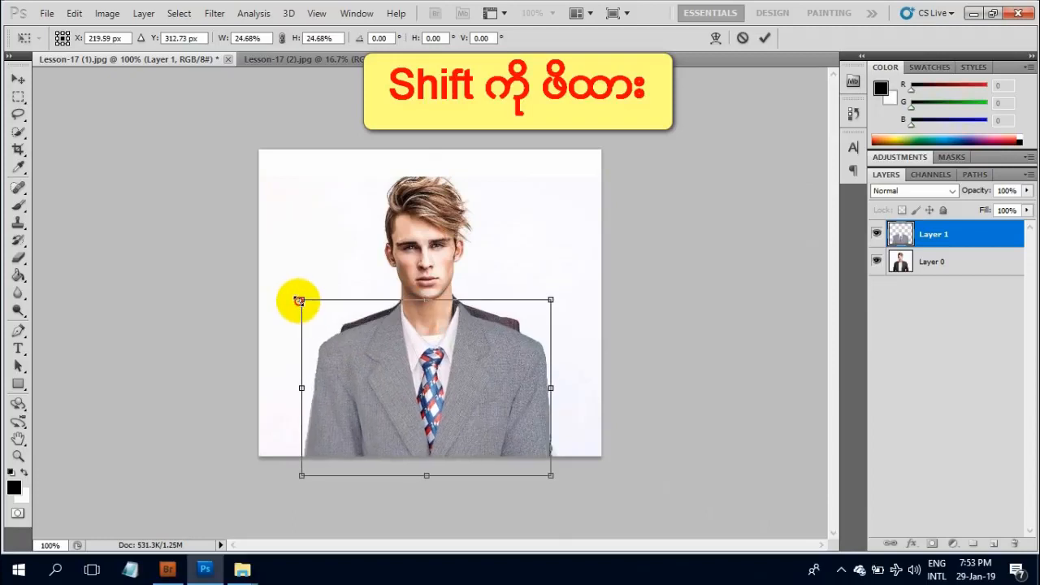
{"action": "left_click_drag", "start_coordinate": [401, 355], "coordinate": [398, 350]}
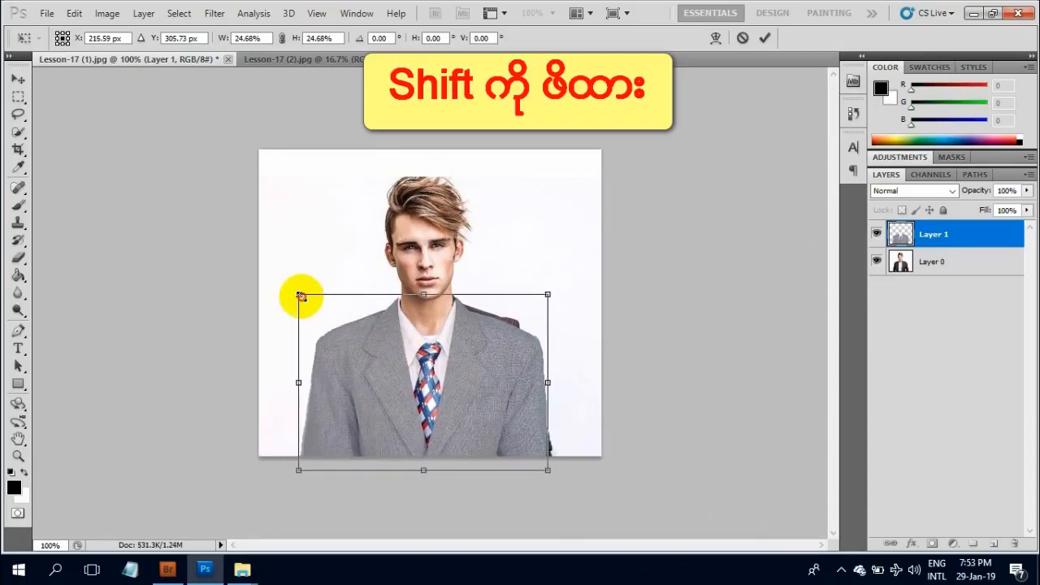
{"action": "left_click_drag", "start_coordinate": [300, 296], "coordinate": [307, 301]}
{"action": "left_click_drag", "start_coordinate": [419, 378], "coordinate": [416, 374]}
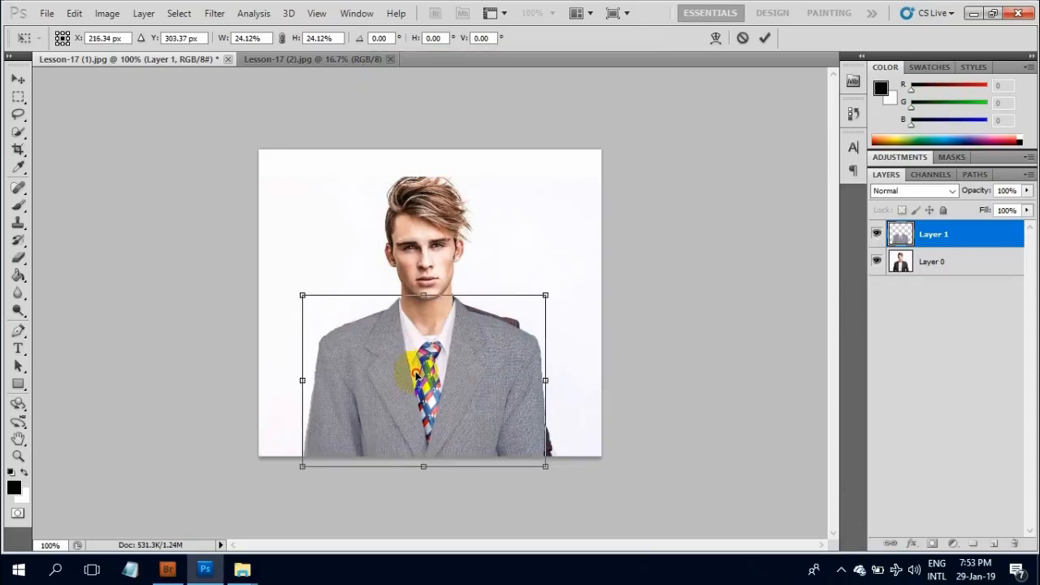
{"action": "left_click_drag", "start_coordinate": [415, 375], "coordinate": [416, 377]}
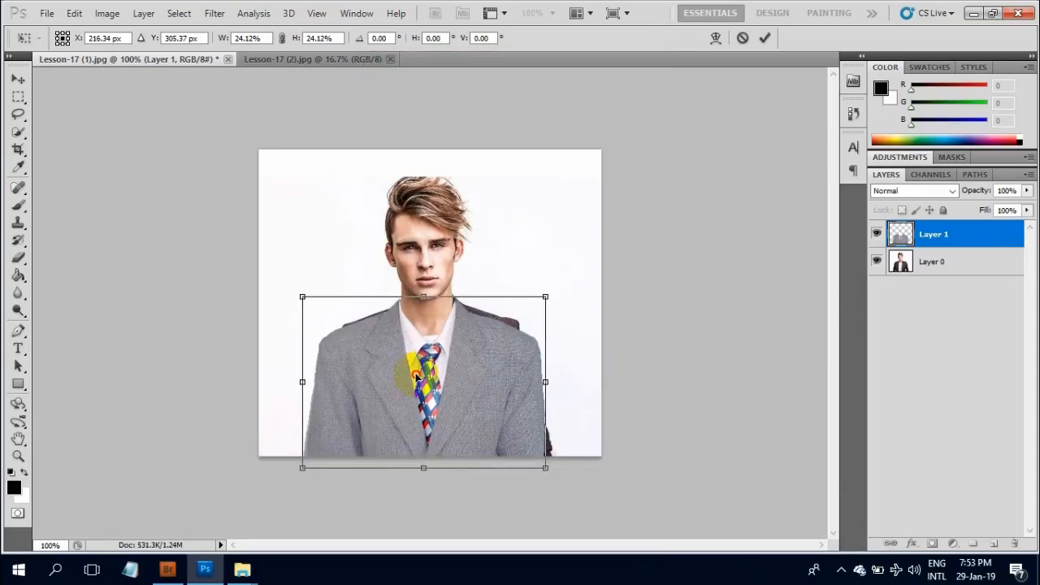
{"action": "left_click_drag", "start_coordinate": [466, 354], "coordinate": [468, 350]}
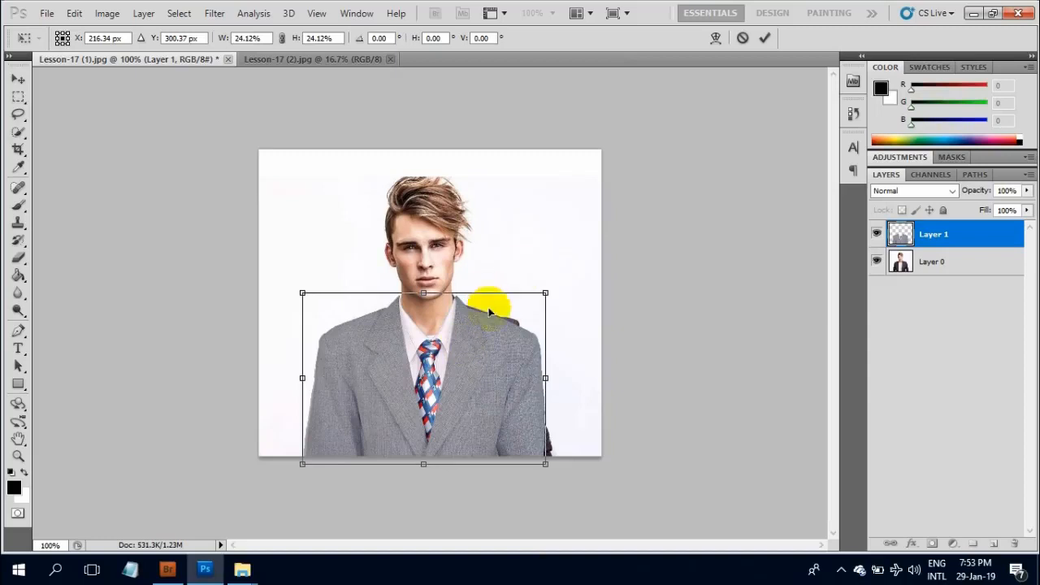
{"action": "key", "text": "Return"}
{"action": "key", "text": "w"}
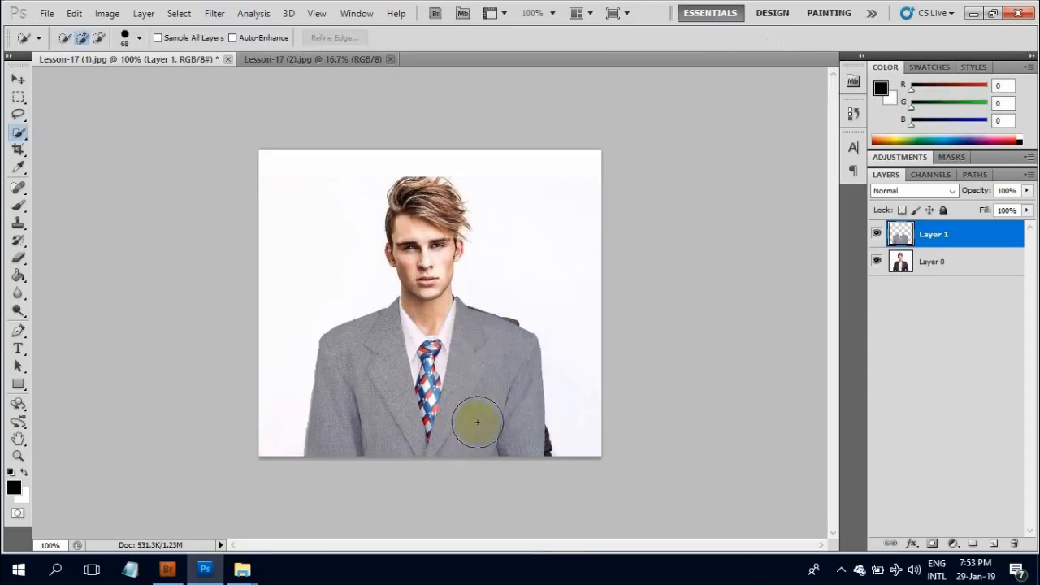
- Warp the suit layer so its right sleeve, right shoulder and collar follow the man's original jacket
{"action": "key", "text": "ctrl+t"}
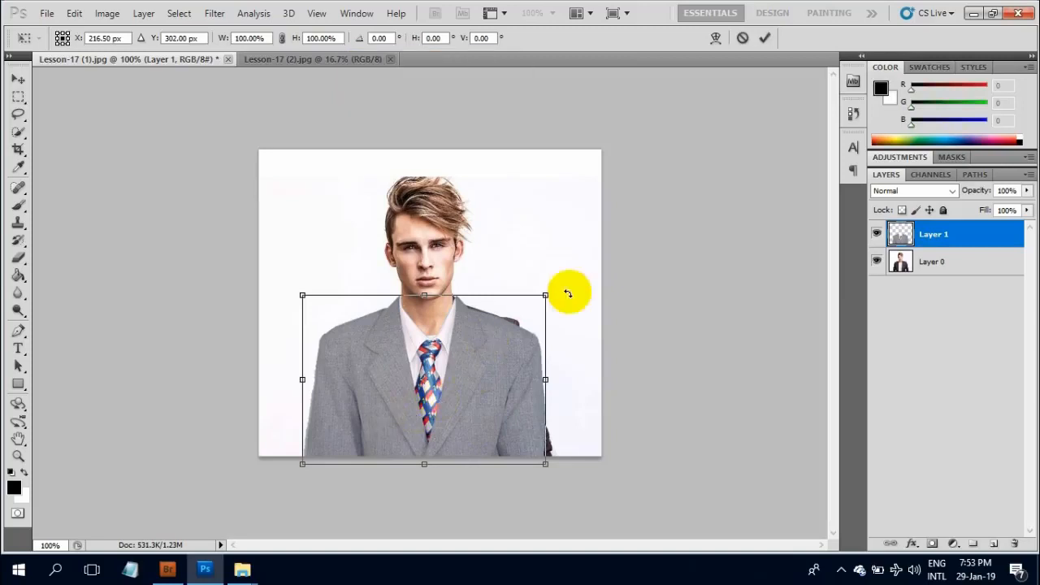
{"action": "left_click", "coordinate": [716, 38]}
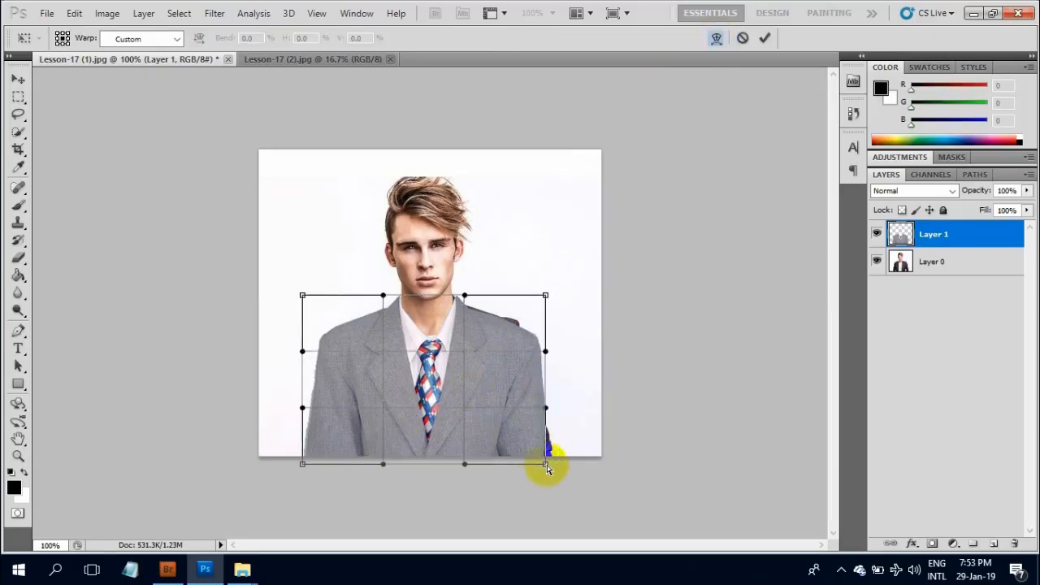
{"action": "left_click_drag", "start_coordinate": [546, 467], "coordinate": [555, 465]}
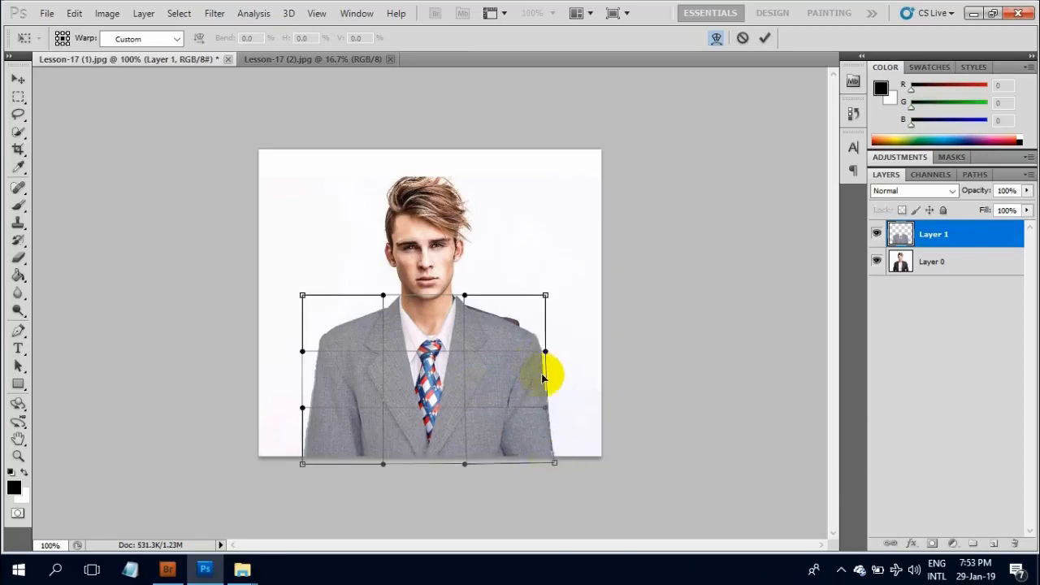
{"action": "left_click_drag", "start_coordinate": [544, 412], "coordinate": [536, 409]}
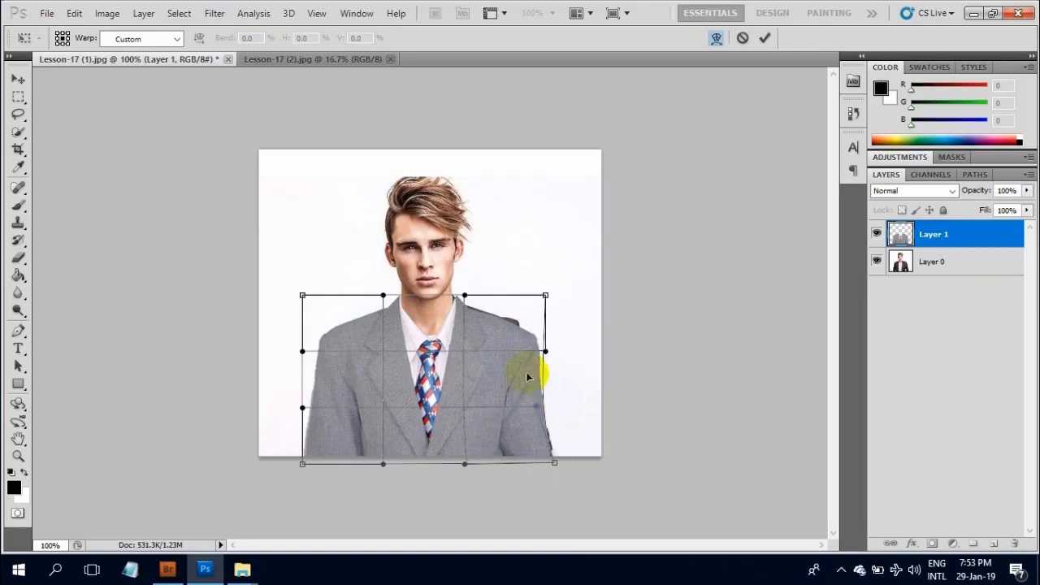
{"action": "mouse_move", "coordinate": [544, 295]}
{"action": "left_mouse_down"}
{"action": "mouse_move", "coordinate": [523, 275]}
{"action": "mouse_move", "coordinate": [531, 292]}
{"action": "left_mouse_up"}
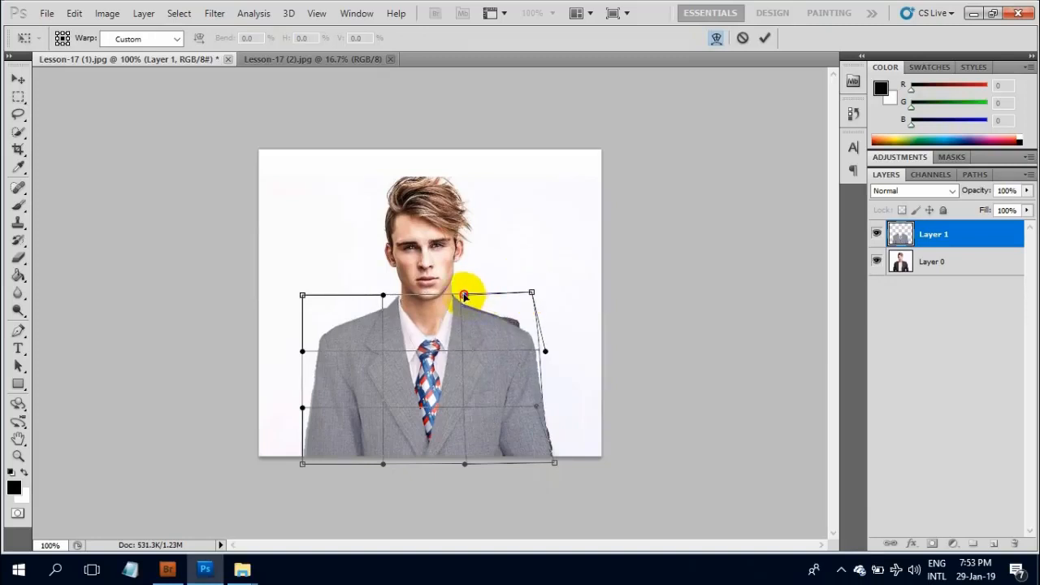
{"action": "left_click_drag", "start_coordinate": [463, 297], "coordinate": [466, 295]}
{"action": "left_click_drag", "start_coordinate": [383, 295], "coordinate": [387, 300]}
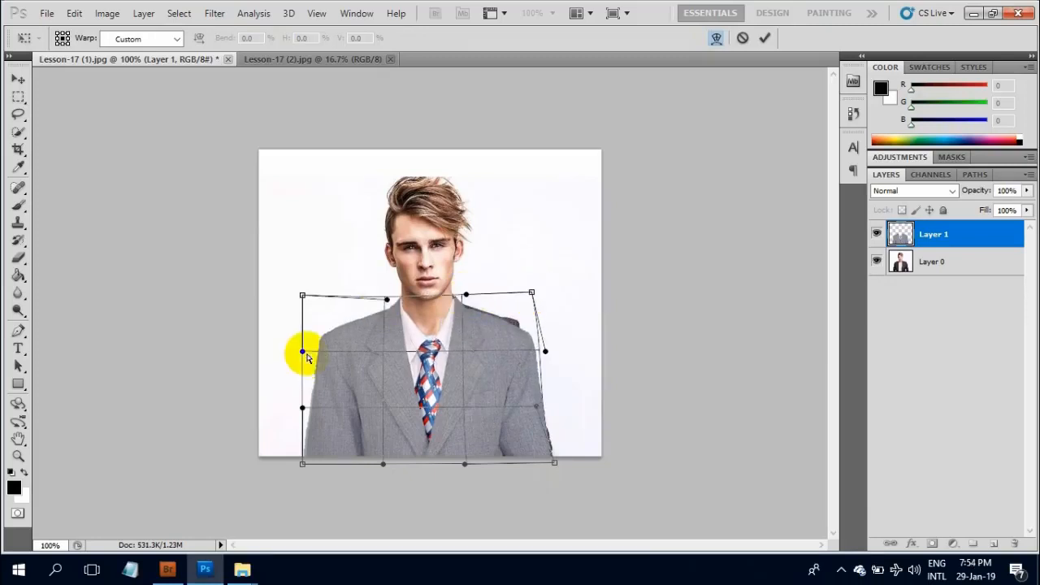
- Warp the suit's left shoulder and sleeve inward to match the outline of the man's body
{"action": "left_click_drag", "start_coordinate": [301, 354], "coordinate": [339, 344]}
{"action": "left_click_drag", "start_coordinate": [302, 463], "coordinate": [316, 467]}
{"action": "left_click_drag", "start_coordinate": [302, 407], "coordinate": [317, 403]}
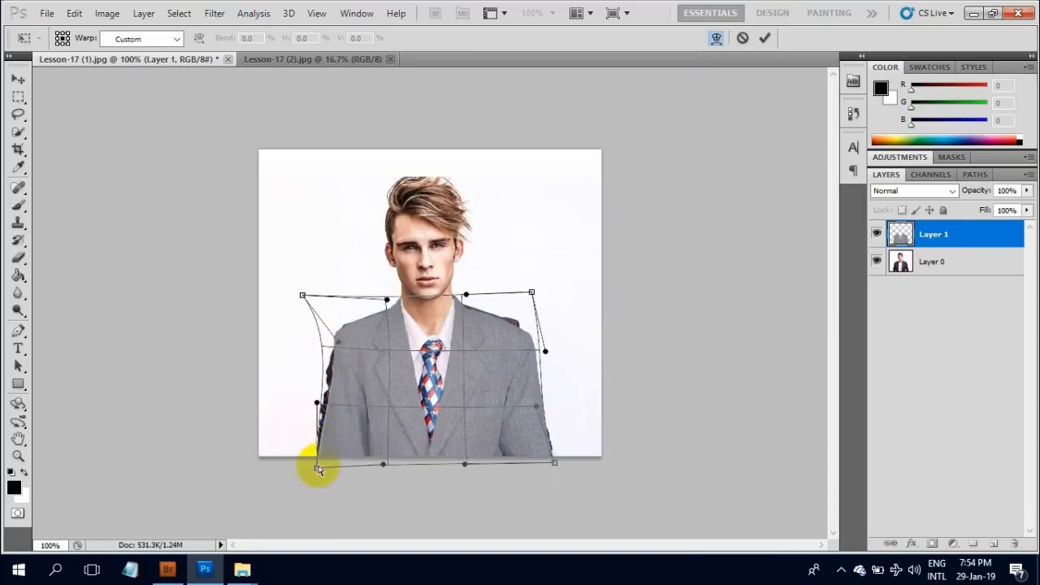
{"action": "mouse_move", "coordinate": [317, 469]}
{"action": "left_mouse_down"}
{"action": "mouse_move", "coordinate": [307, 437]}
{"action": "mouse_move", "coordinate": [316, 437]}
{"action": "mouse_move", "coordinate": [308, 469]}
{"action": "left_mouse_up"}
{"action": "left_click_drag", "start_coordinate": [306, 406], "coordinate": [318, 403]}
{"action": "left_click_drag", "start_coordinate": [335, 343], "coordinate": [328, 345]}
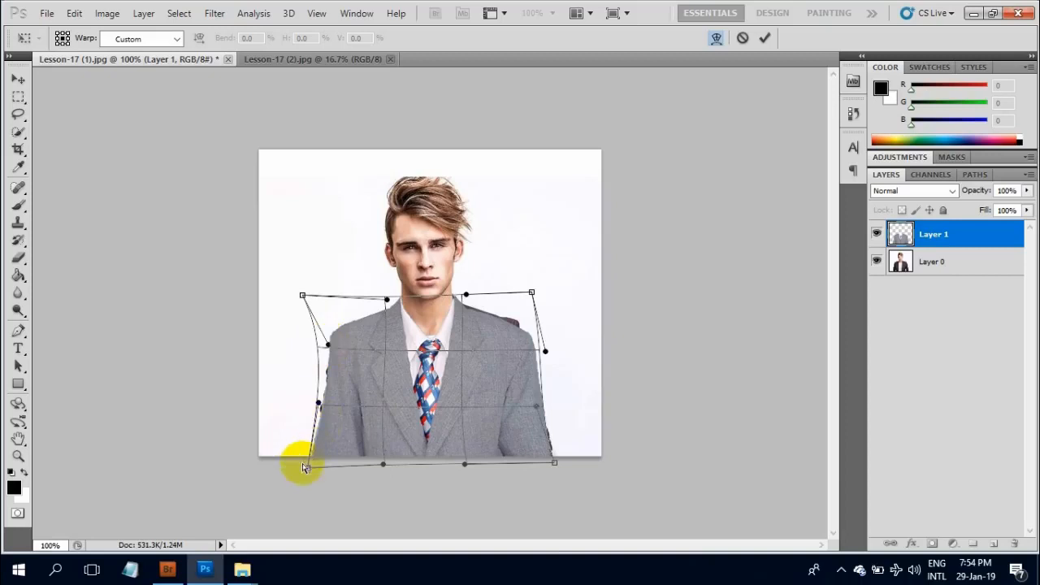
- Refine the warp at the suit's right shoulder and left collar, and apply the transformation
{"action": "left_click_drag", "start_coordinate": [514, 341], "coordinate": [510, 332]}
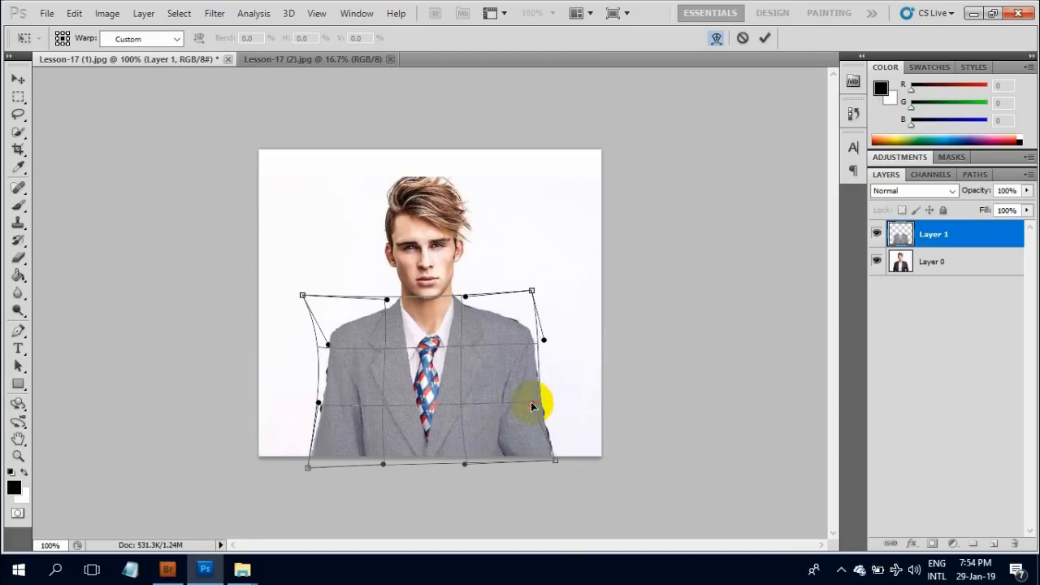
{"action": "left_click_drag", "start_coordinate": [387, 300], "coordinate": [386, 304]}
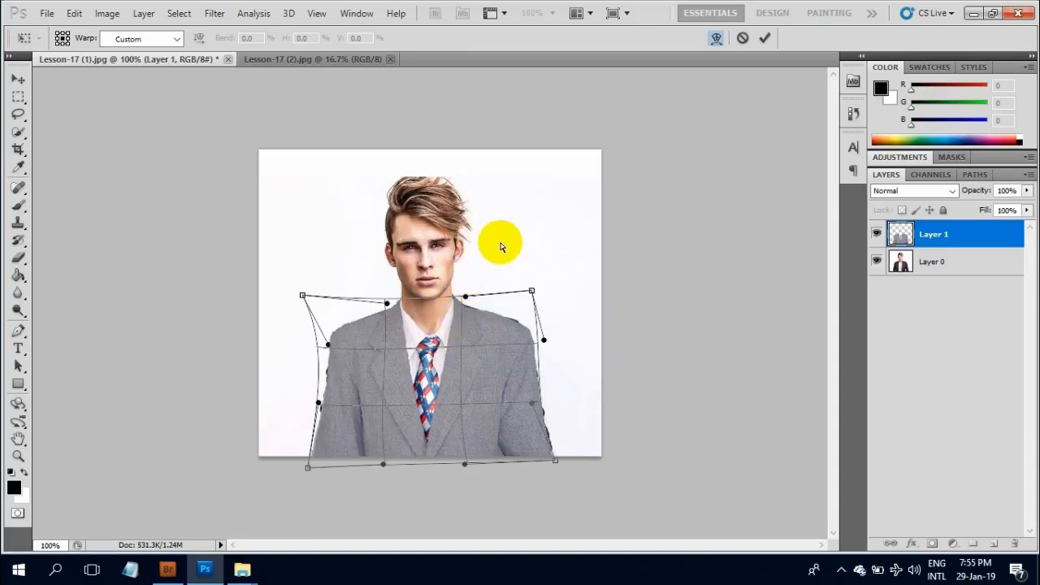
{"action": "key", "text": "Return"}
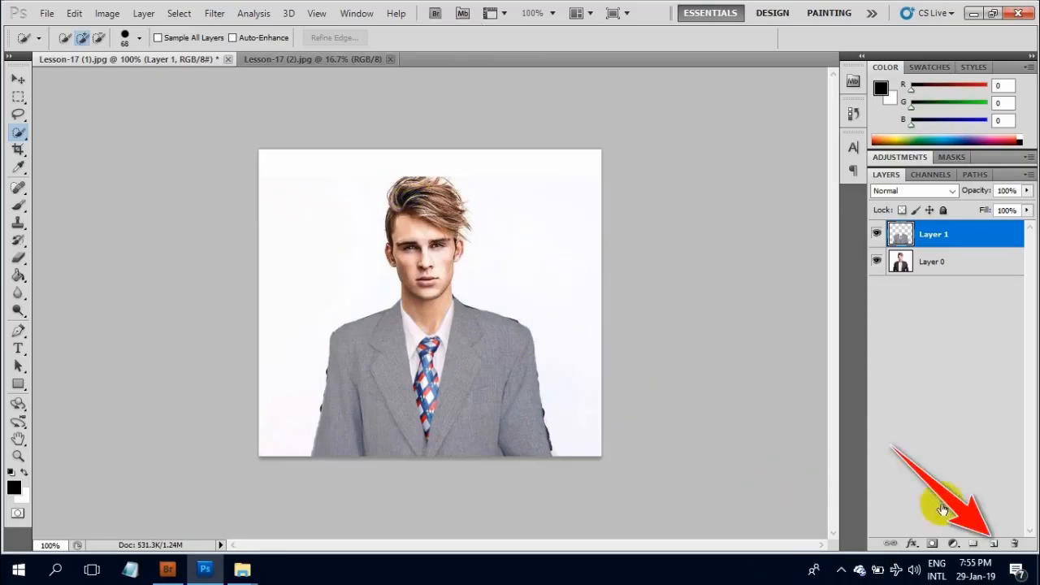
- Add a new layer, fill it with white using the Paint Bucket, and place it beneath Layer 0
{"action": "left_click", "coordinate": [996, 544]}
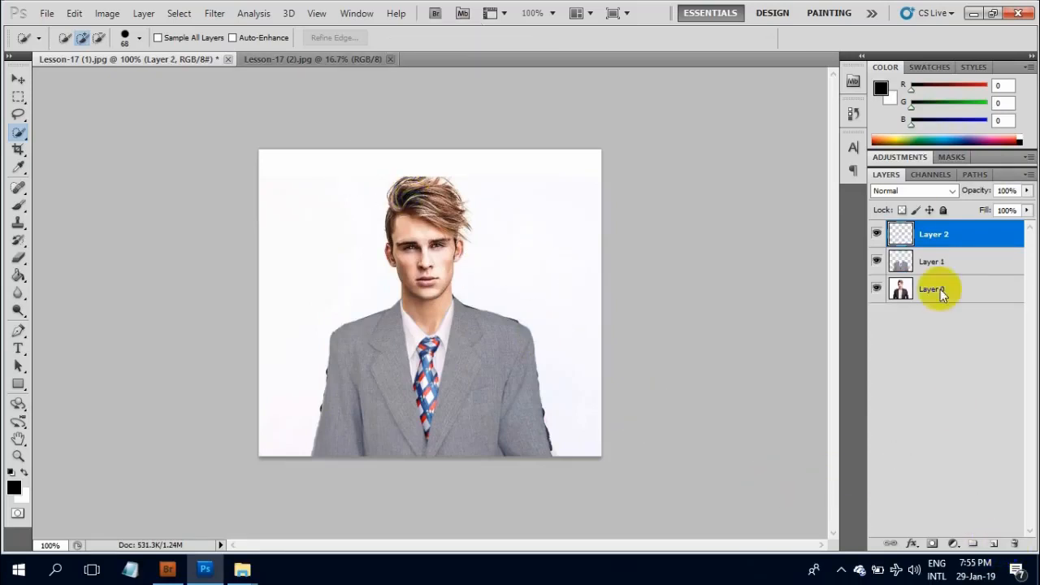
{"action": "left_click", "coordinate": [24, 472]}
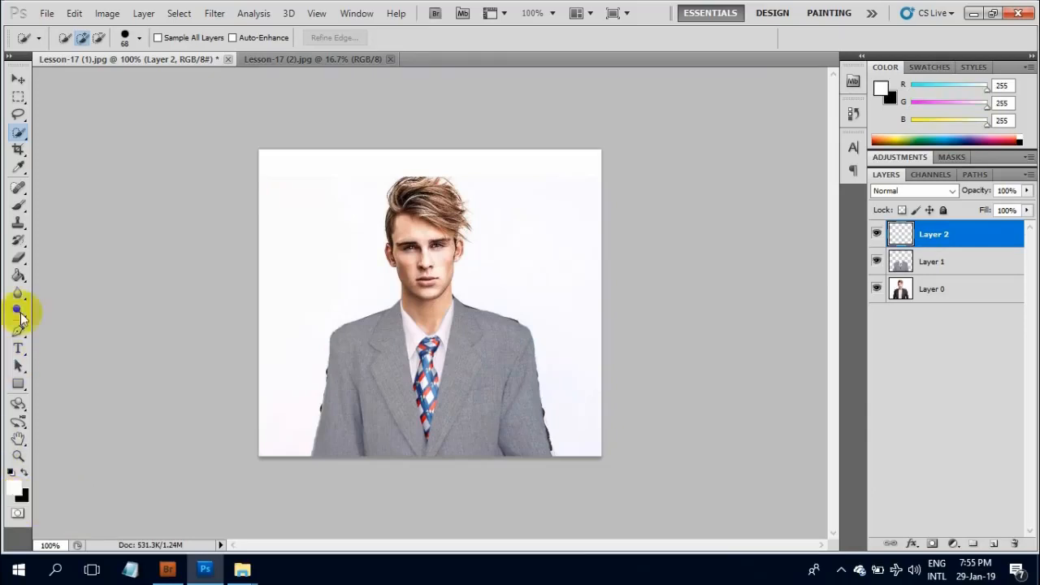
{"action": "left_click", "coordinate": [18, 275]}
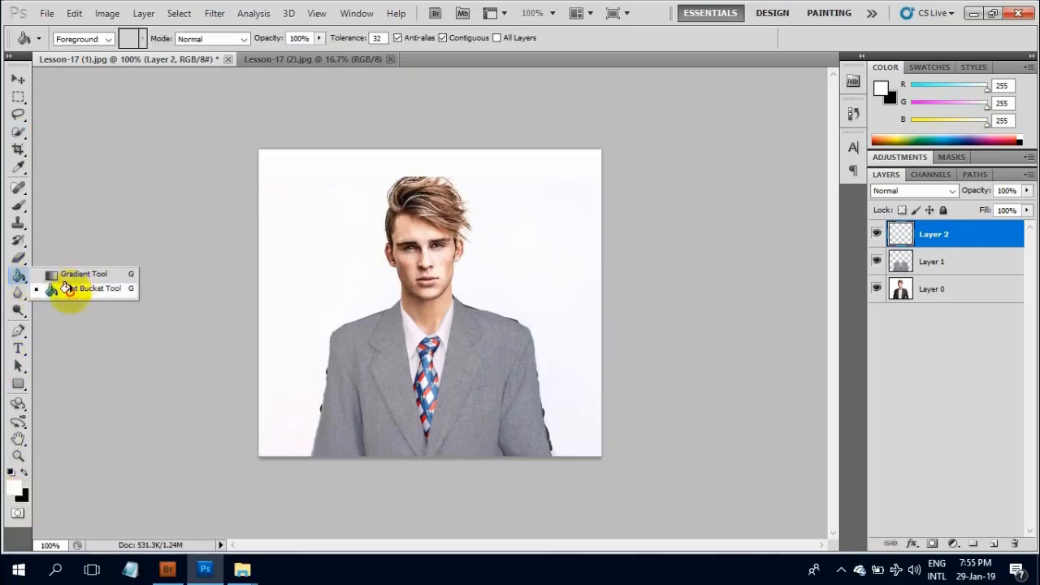
{"action": "left_click", "coordinate": [65, 288]}
{"action": "left_click", "coordinate": [366, 252]}
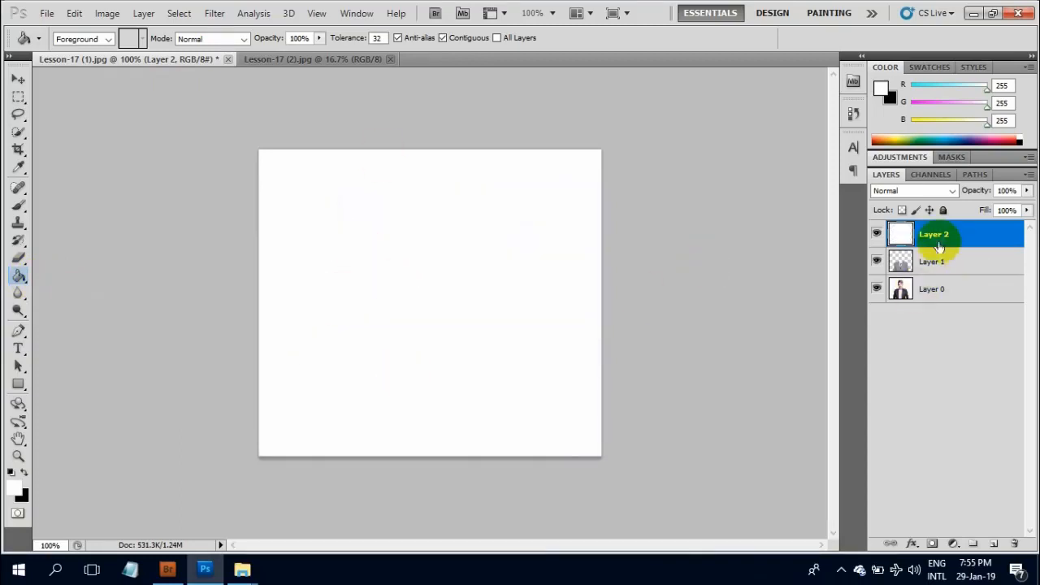
{"action": "left_click_drag", "start_coordinate": [938, 247], "coordinate": [954, 321]}
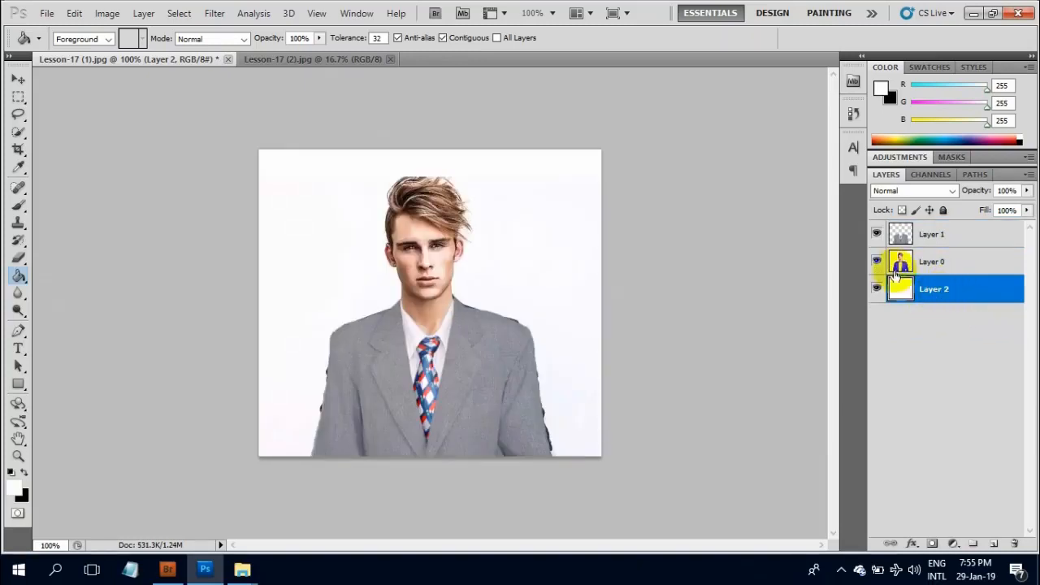
- Erase the original dark jacket's edges showing around the grey suit on Layer 0 with the Eraser tool
{"action": "left_click", "coordinate": [963, 260]}
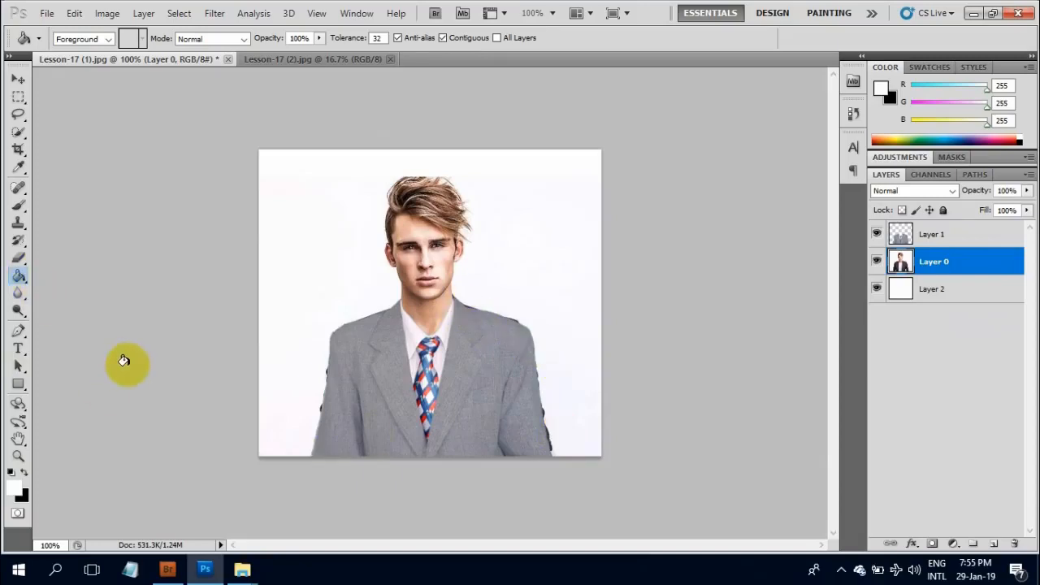
{"action": "left_click", "coordinate": [20, 257]}
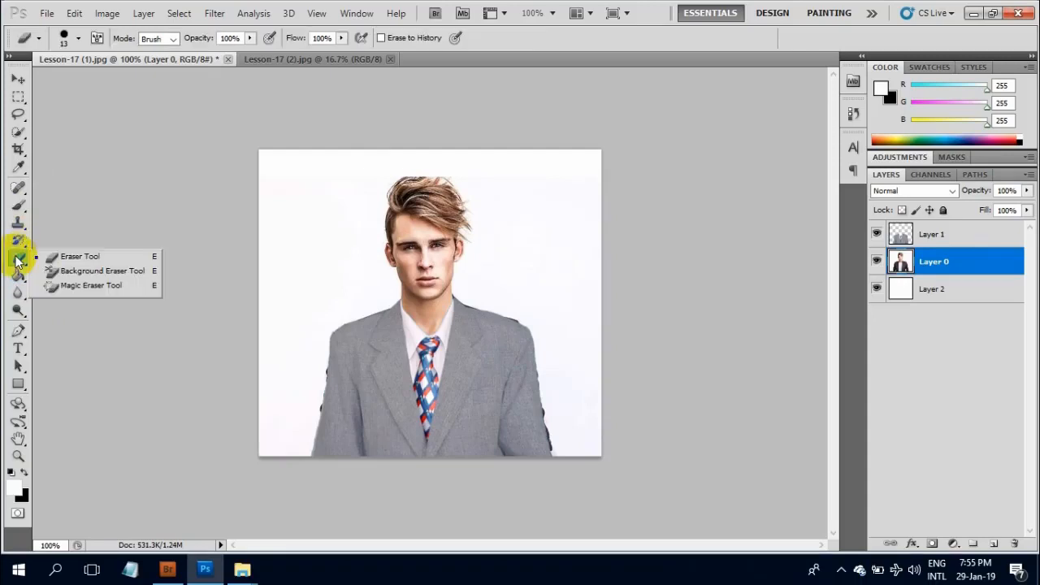
{"action": "left_click", "coordinate": [78, 259]}
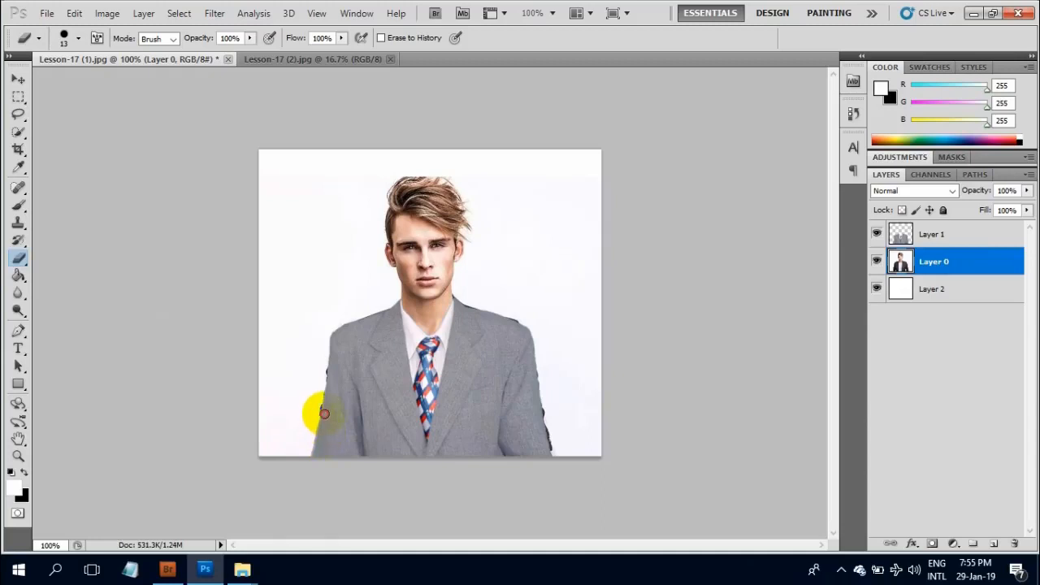
{"action": "mouse_move", "coordinate": [326, 376]}
{"action": "left_mouse_down"}
{"action": "mouse_move", "coordinate": [318, 418]}
{"action": "mouse_move", "coordinate": [320, 376]}
{"action": "left_mouse_up"}
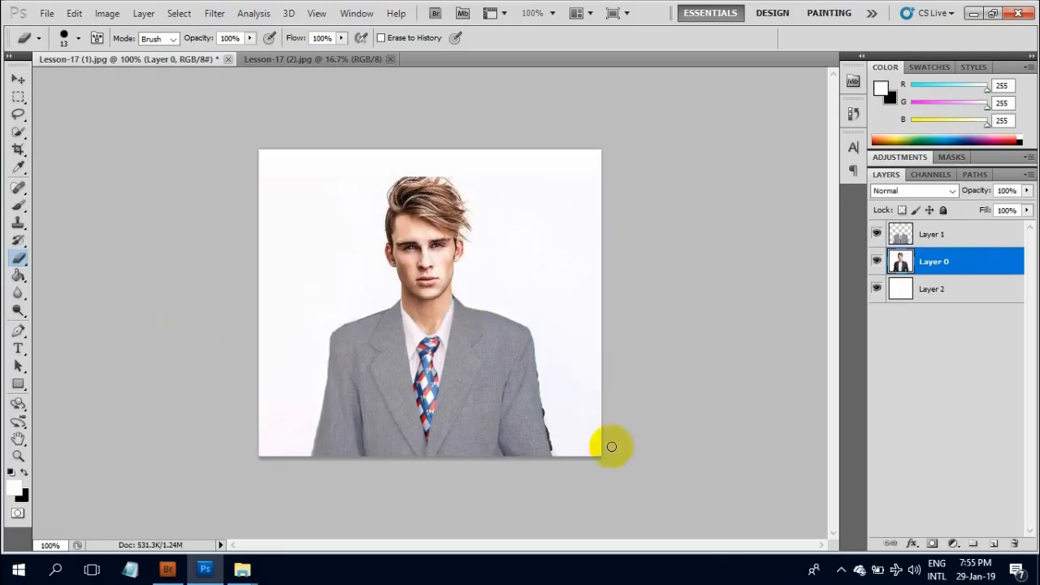
{"action": "mouse_move", "coordinate": [550, 445]}
{"action": "left_mouse_down"}
{"action": "mouse_move", "coordinate": [536, 390]}
{"action": "mouse_move", "coordinate": [460, 296]}
{"action": "left_mouse_up"}
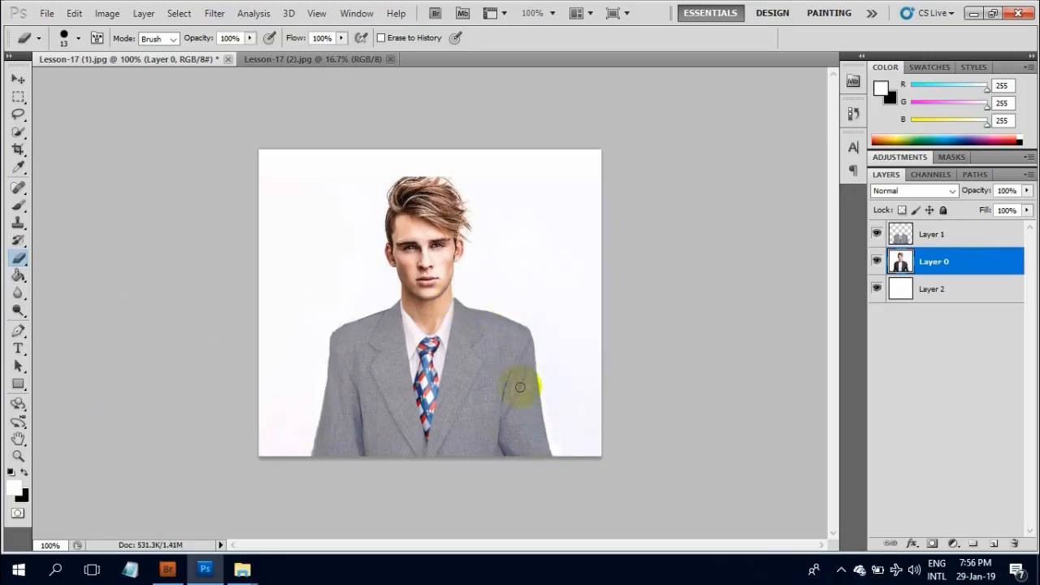
{"action": "mouse_move", "coordinate": [324, 405]}
{"action": "left_mouse_down"}
{"action": "mouse_move", "coordinate": [327, 352]}
{"action": "mouse_move", "coordinate": [366, 367]}
{"action": "left_mouse_up"}
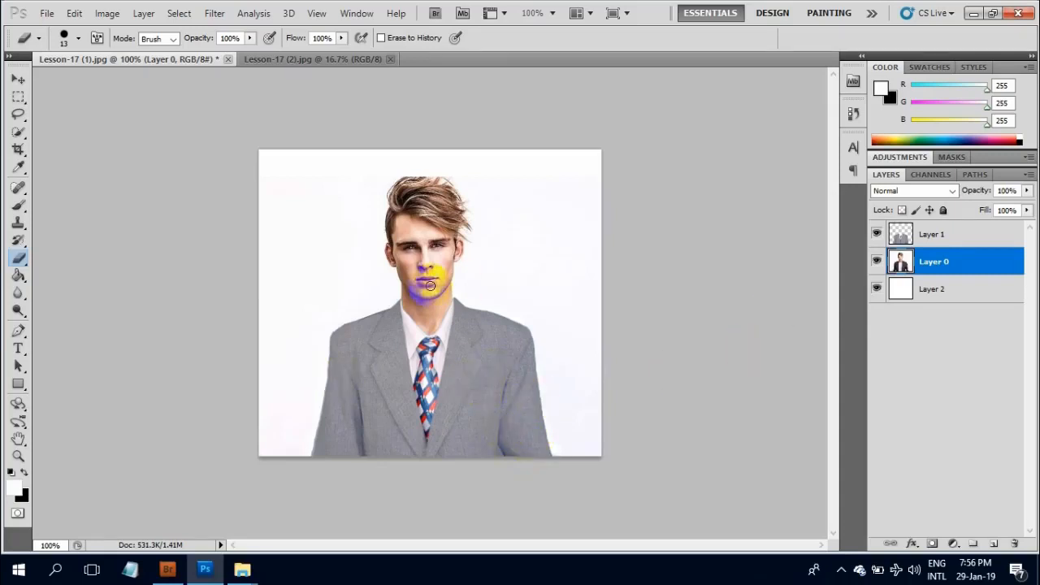
- Save the document as Lesson-17 (1).psd in the End folder in Photoshop format, with layers and Maximize Compatibility on
{"action": "left_click", "coordinate": [47, 14]}
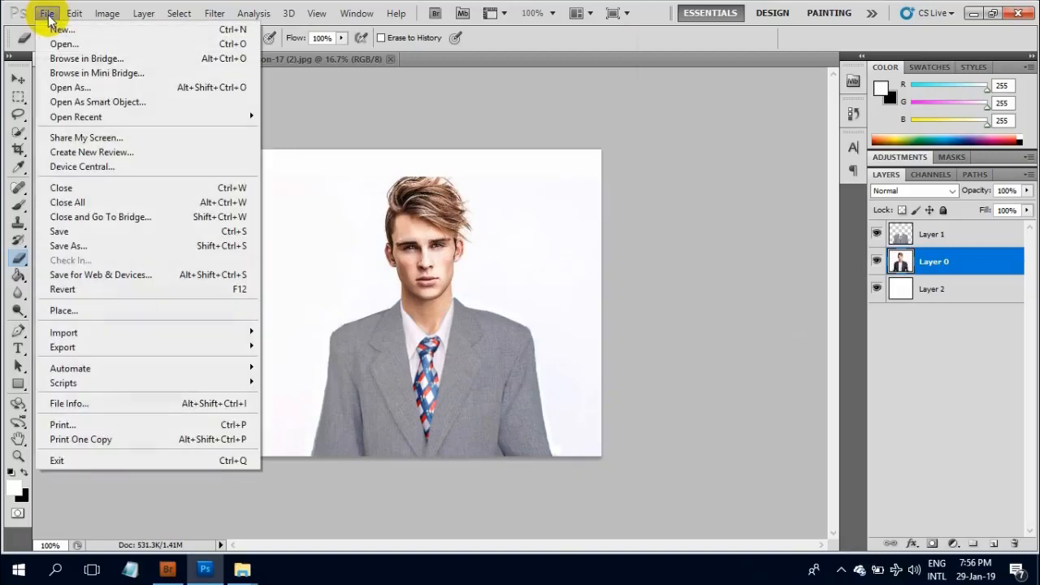
{"action": "left_click", "coordinate": [82, 247]}
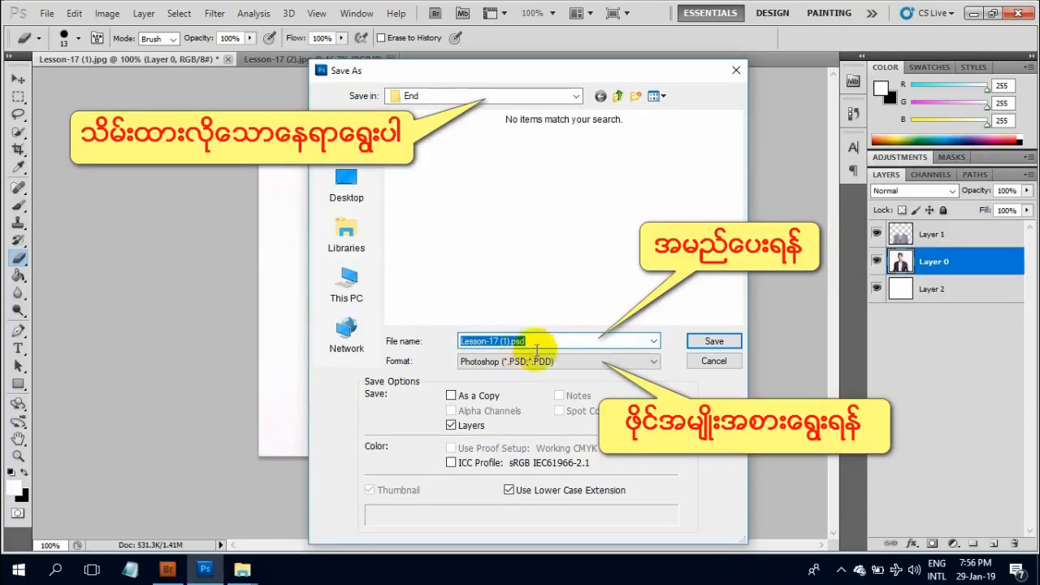
{"action": "left_click", "coordinate": [574, 366]}
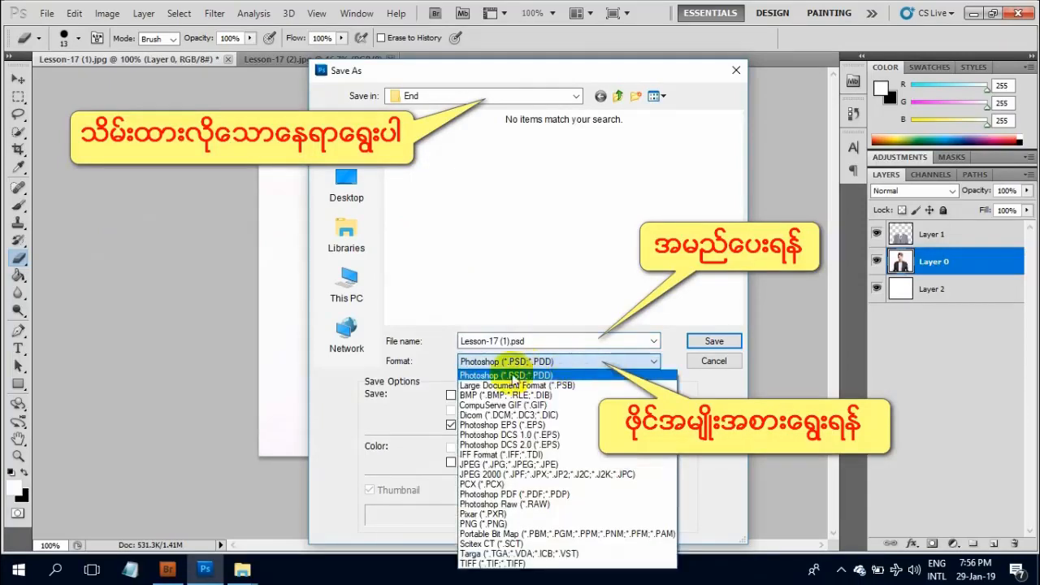
{"action": "left_click", "coordinate": [575, 367]}
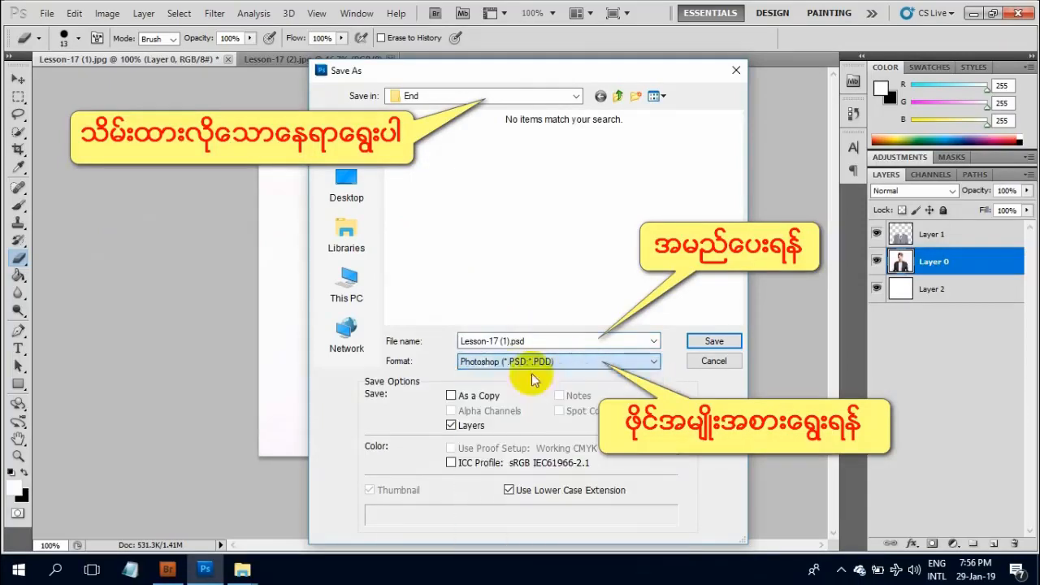
{"action": "left_click", "coordinate": [691, 343]}
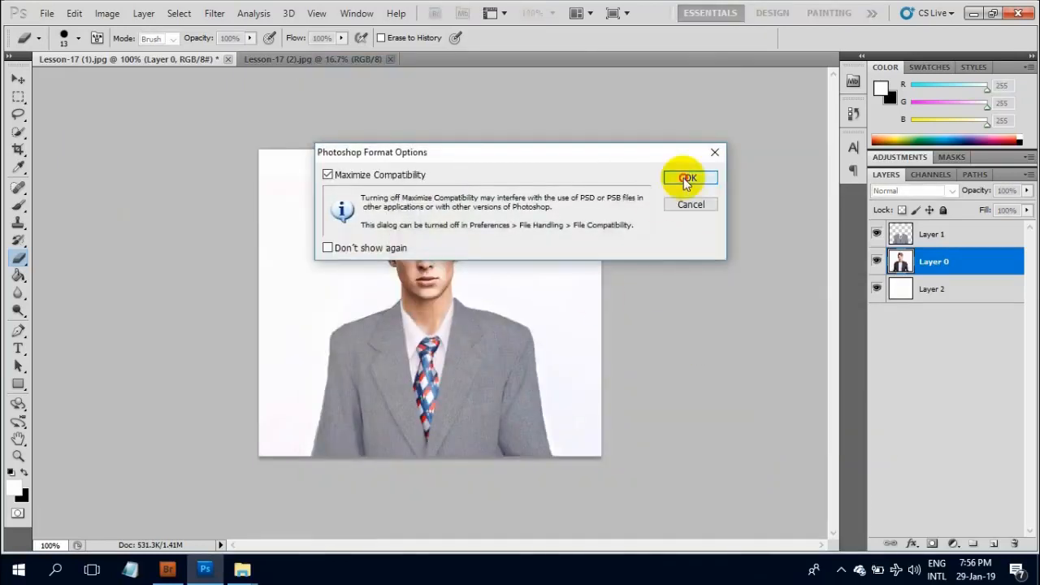
{"action": "left_click", "coordinate": [681, 177]}
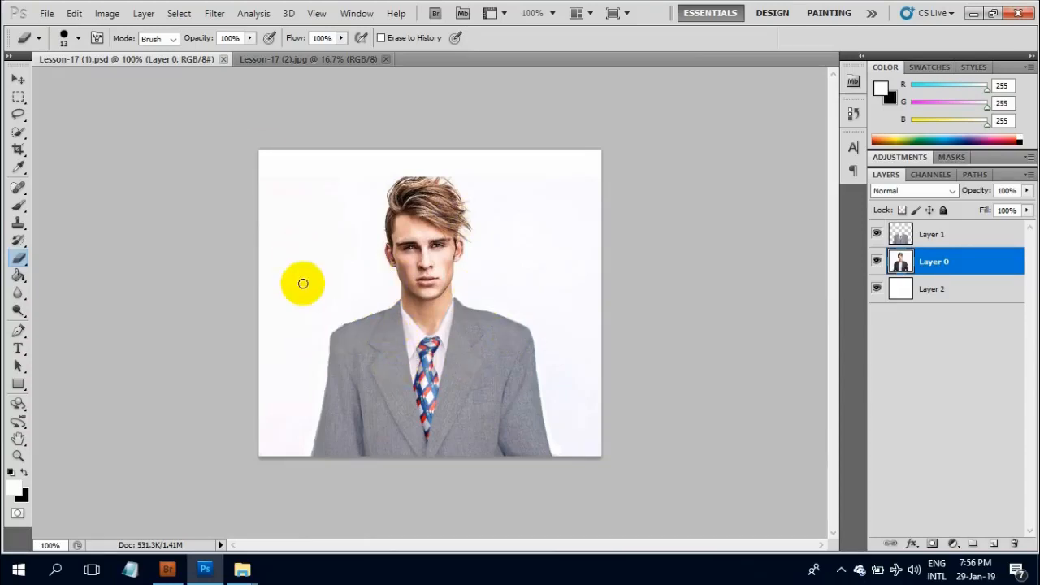
- Convert the image to CMYK Color mode, merging its layers
{"action": "left_click", "coordinate": [110, 14]}
{"action": "mouse_move", "coordinate": [127, 30]}
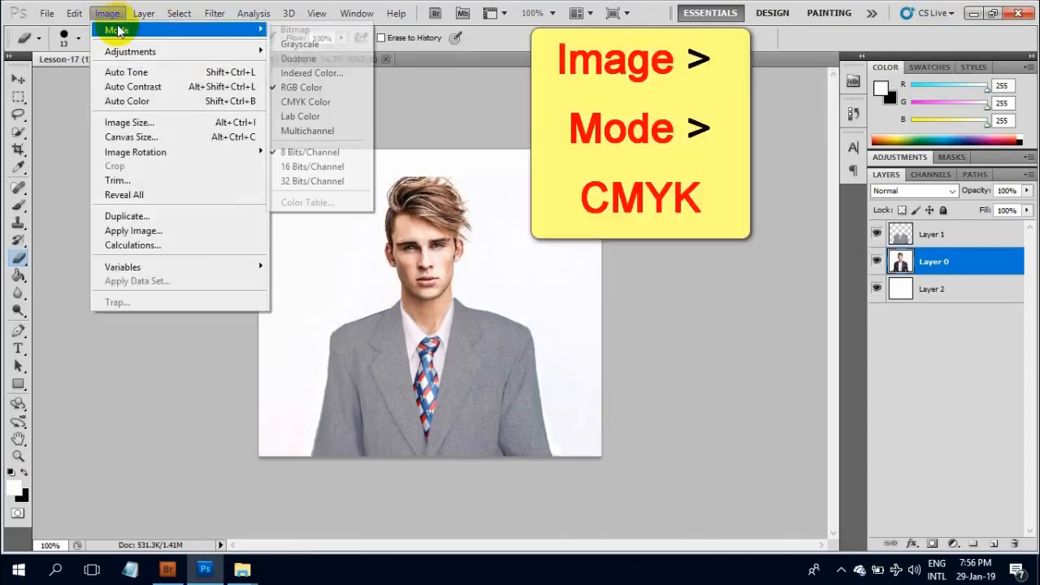
{"action": "left_click", "coordinate": [280, 102]}
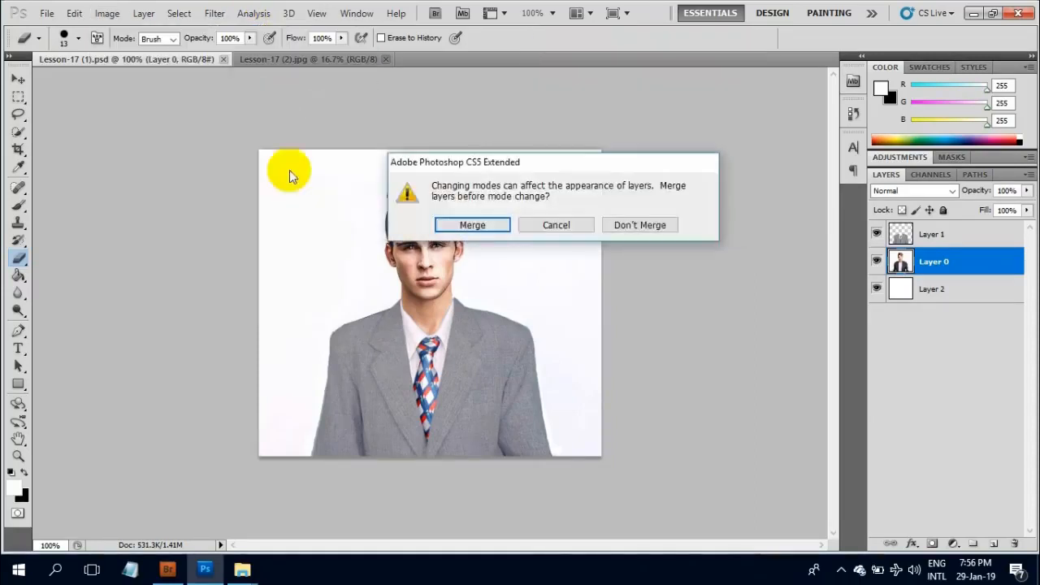
{"action": "left_click", "coordinate": [471, 234]}
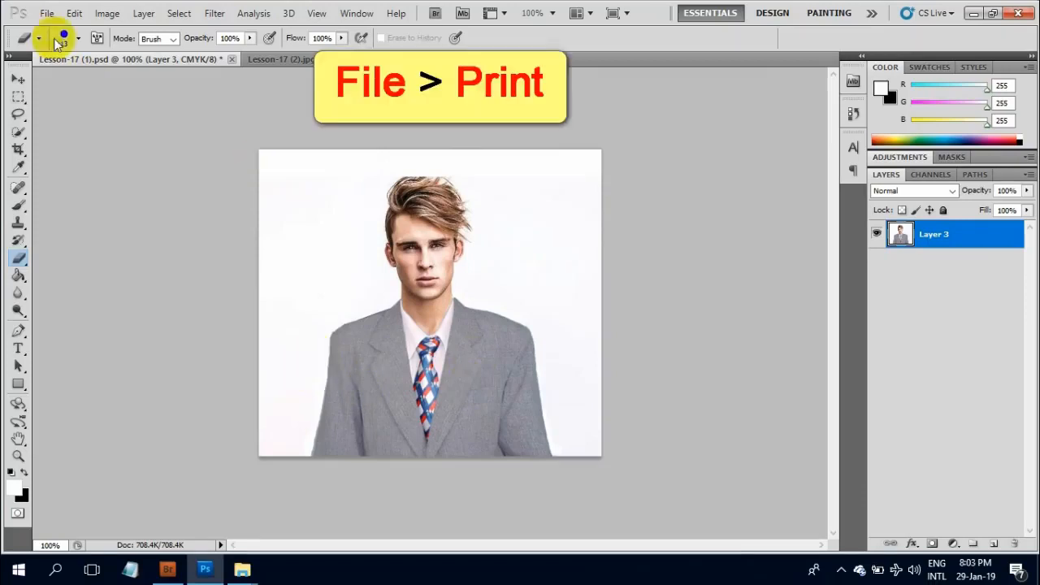
- Open the print setup for the image and select the EPSON L360 Series printer with 1 copy
{"action": "left_click", "coordinate": [47, 13]}
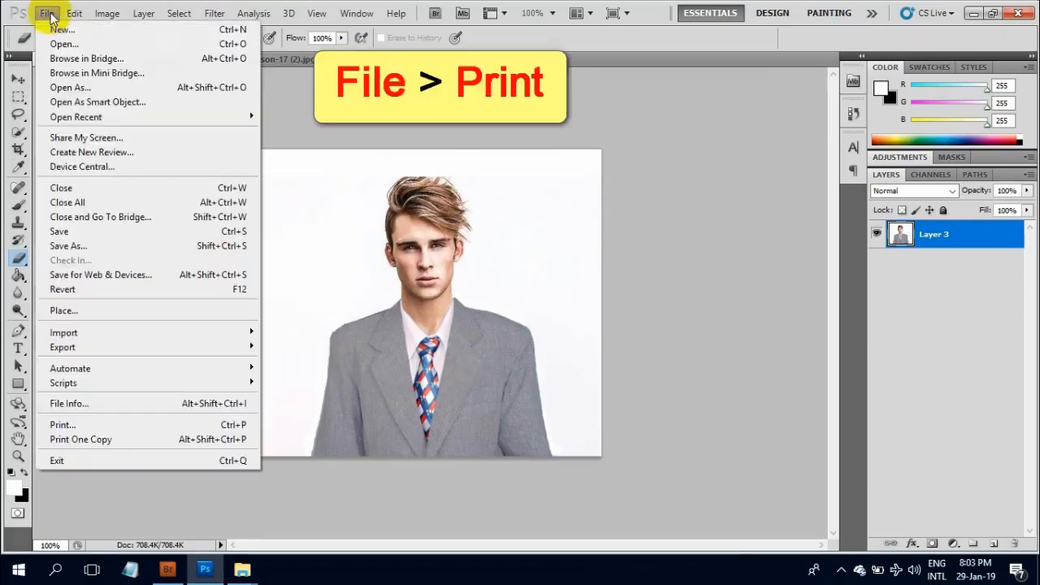
{"action": "left_click", "coordinate": [52, 424]}
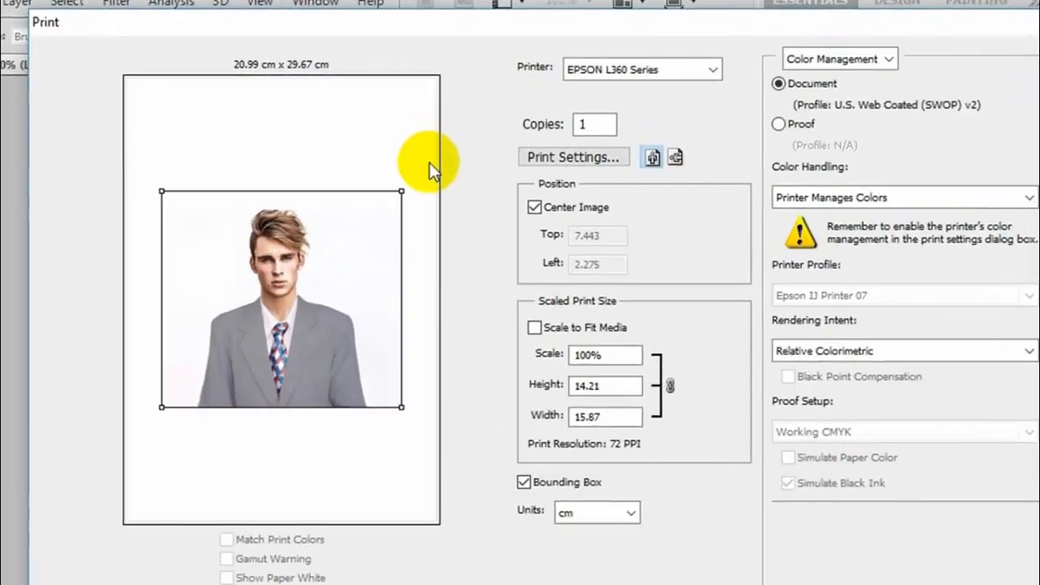
{"action": "left_click", "coordinate": [622, 72]}
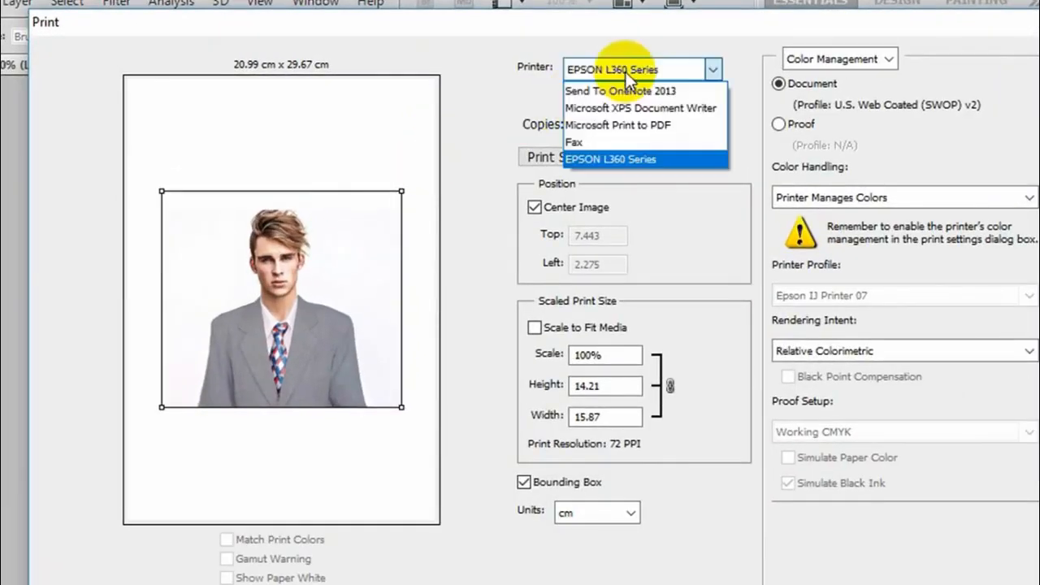
{"action": "left_click", "coordinate": [636, 159]}
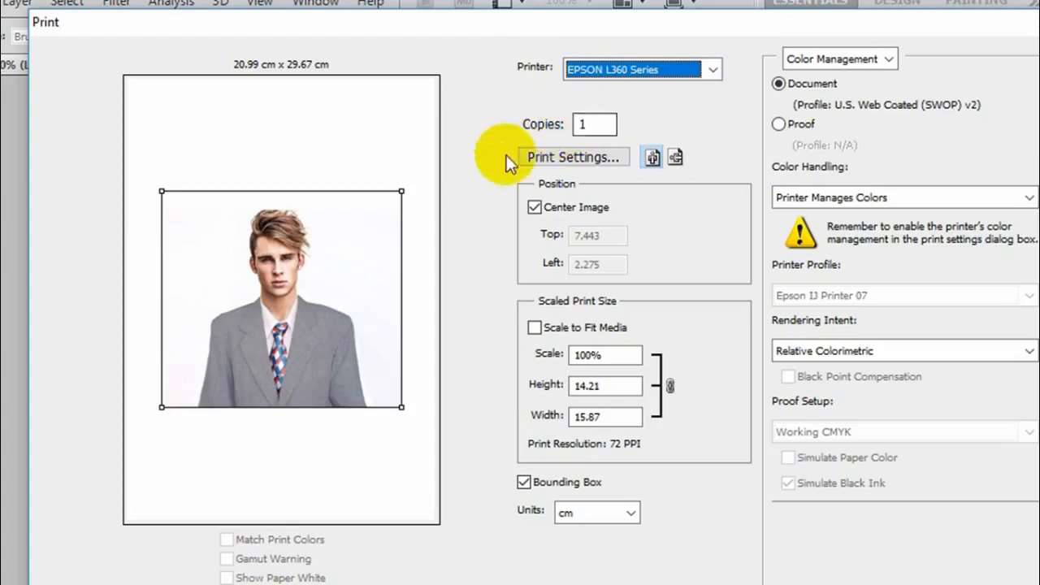
{"action": "left_click", "coordinate": [585, 124]}
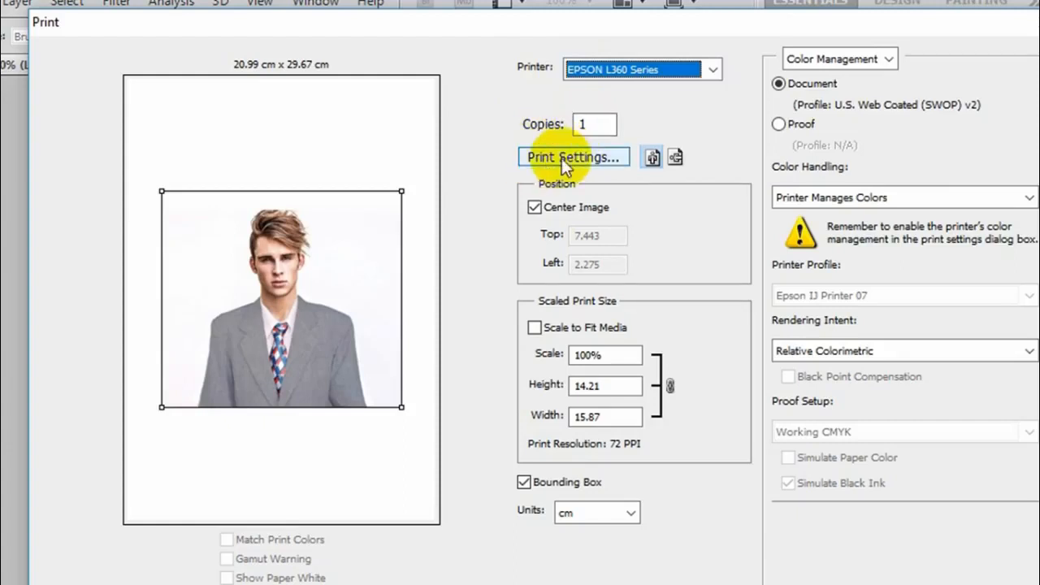
- Open the printer's settings and choose document size A4 210 x 297 mm and paper type Epson Matte
{"action": "left_click", "coordinate": [572, 156]}
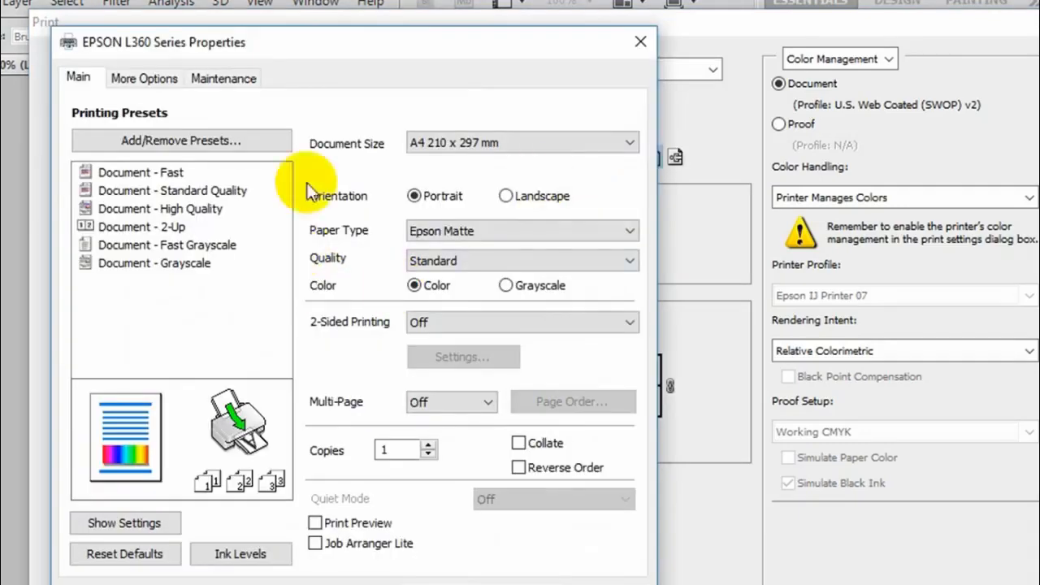
{"action": "left_click", "coordinate": [512, 150]}
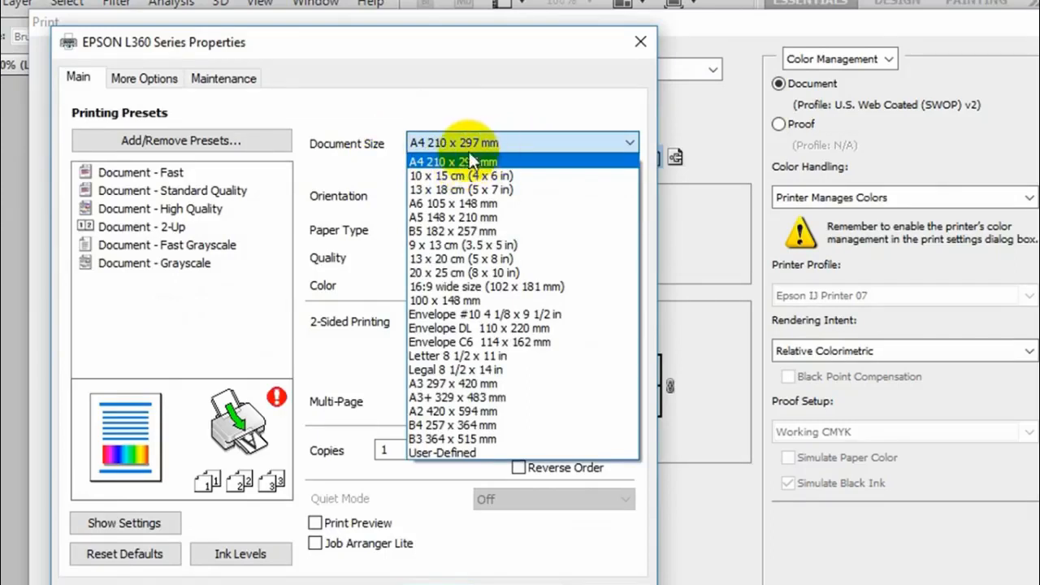
{"action": "left_click", "coordinate": [495, 140]}
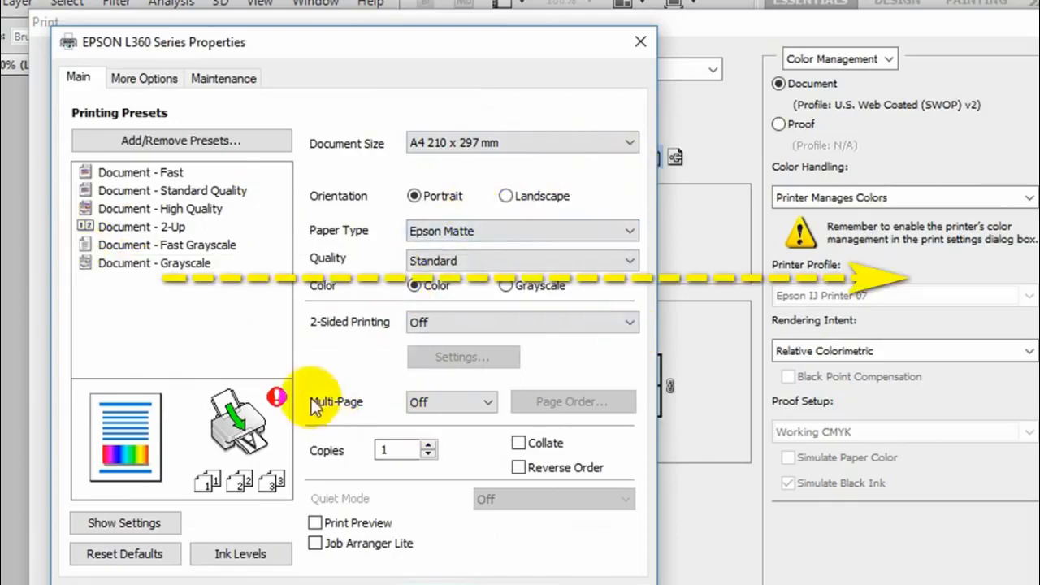
{"action": "left_click", "coordinate": [471, 231]}
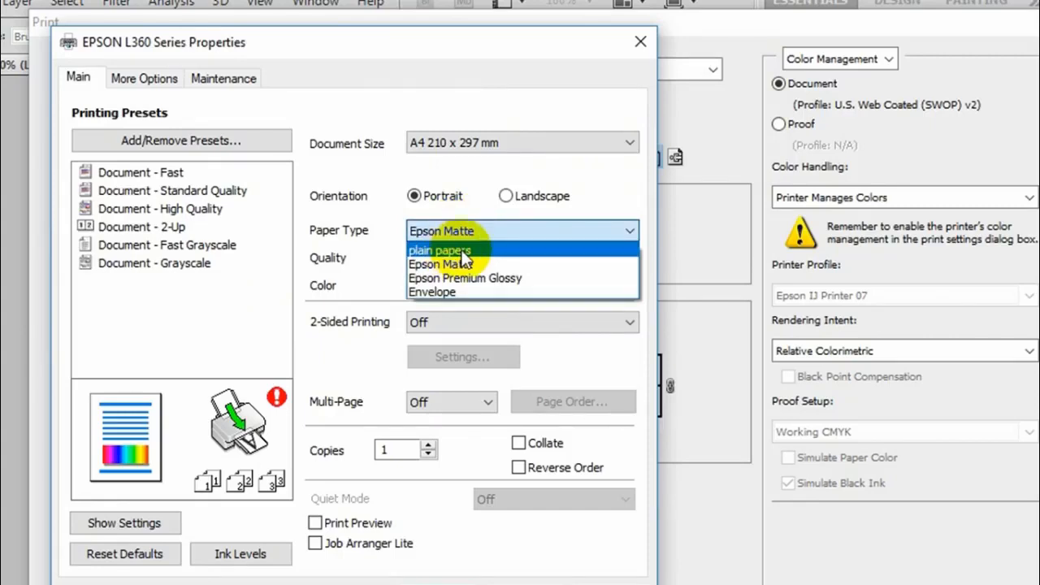
{"action": "left_click", "coordinate": [445, 264]}
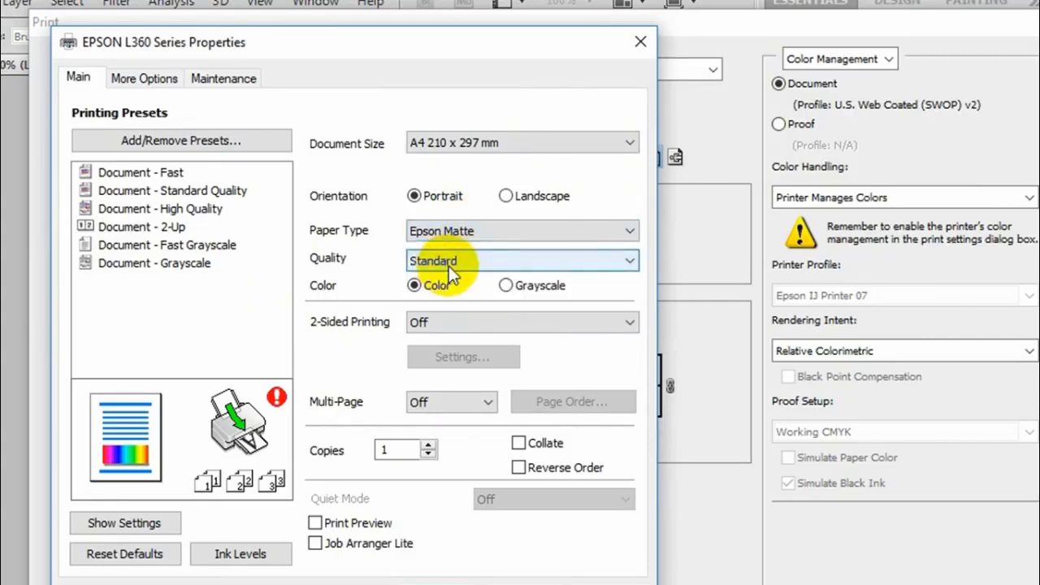
- Set the print quality to Standard and the output to Color, and accept the printer settings
{"action": "left_click", "coordinate": [456, 263]}
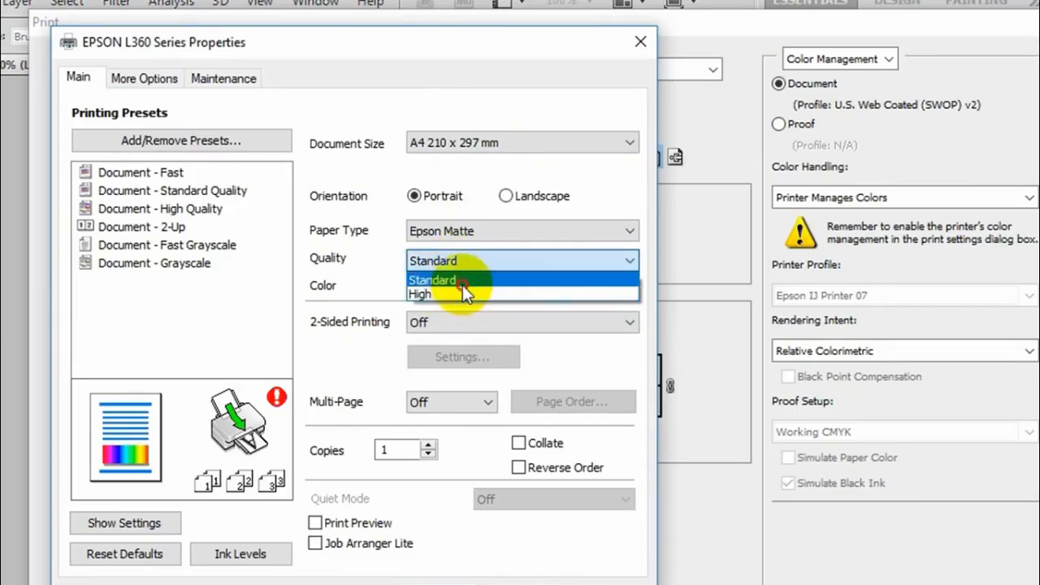
{"action": "left_click", "coordinate": [463, 284]}
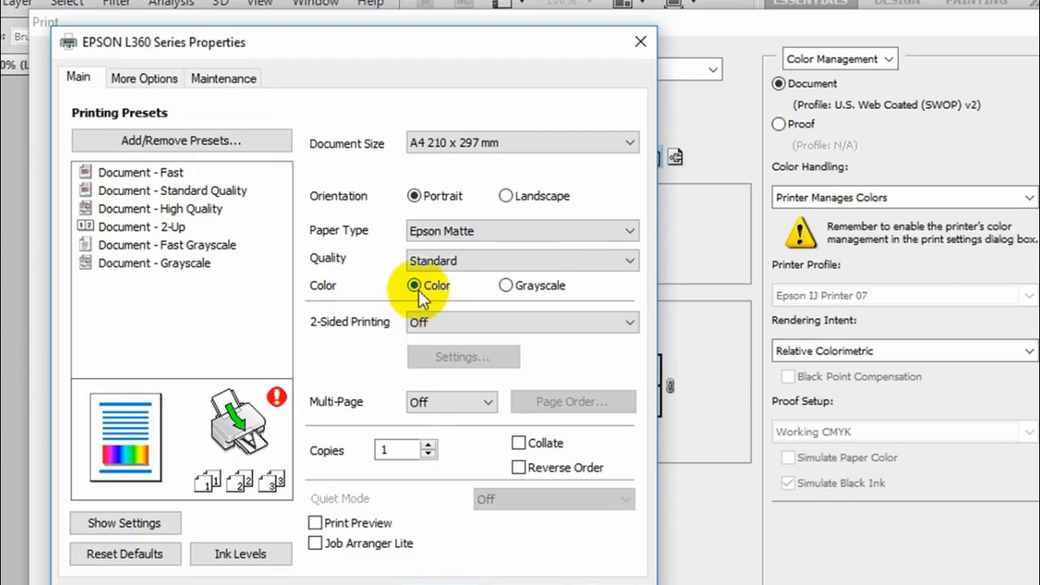
{"action": "left_click", "coordinate": [506, 286]}
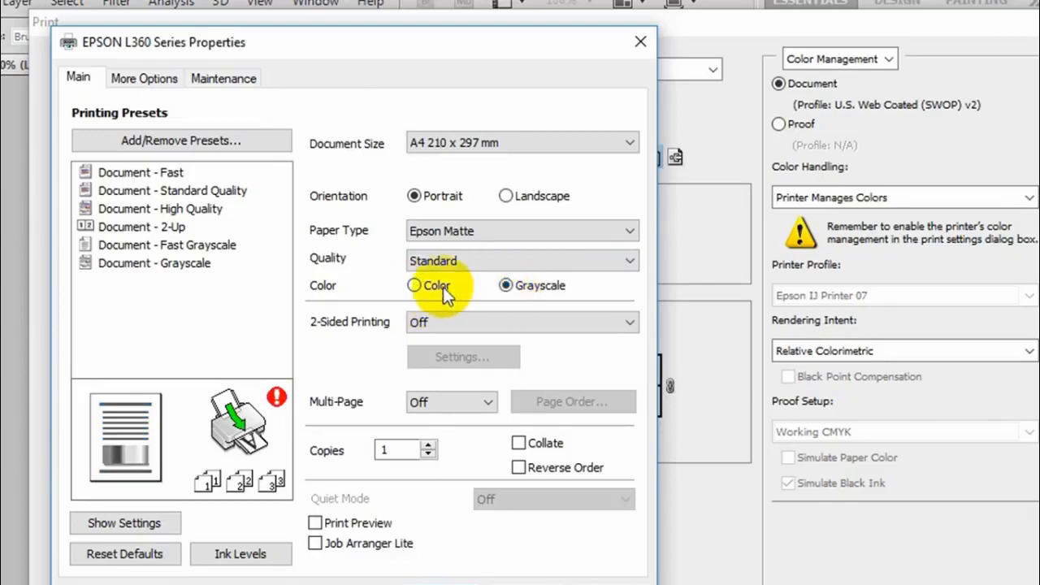
{"action": "left_click", "coordinate": [422, 287]}
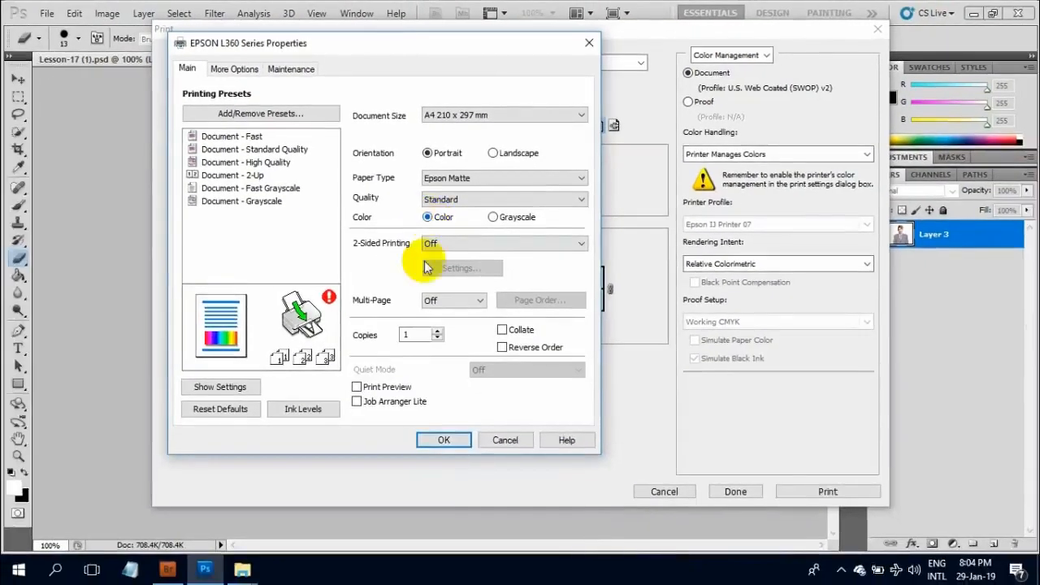
{"action": "left_click", "coordinate": [444, 440]}
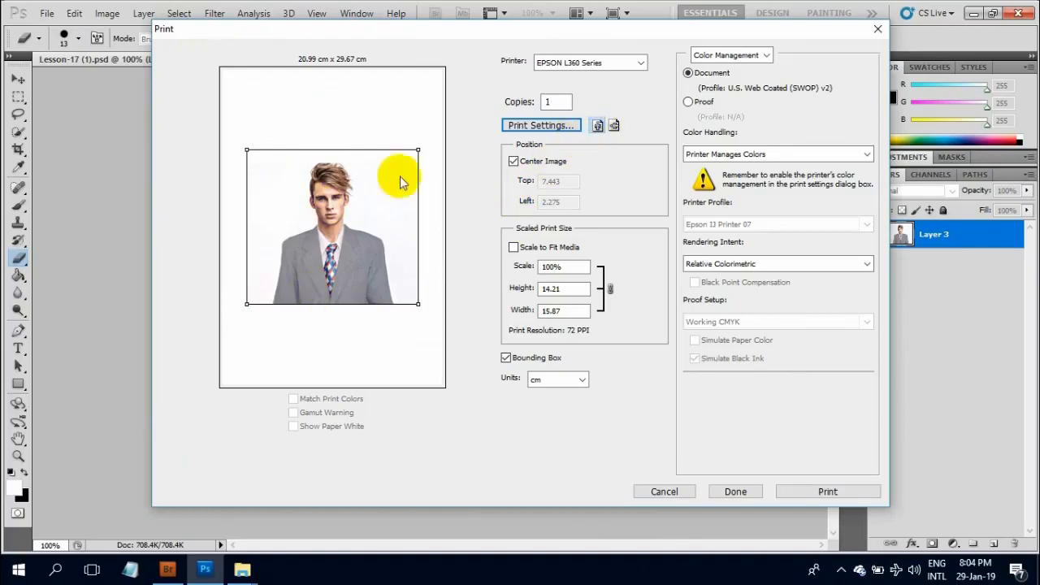
- Try landscape orientation and an off-centre image position on the print page, and return to portrait with the image centred
{"action": "left_click", "coordinate": [615, 126]}
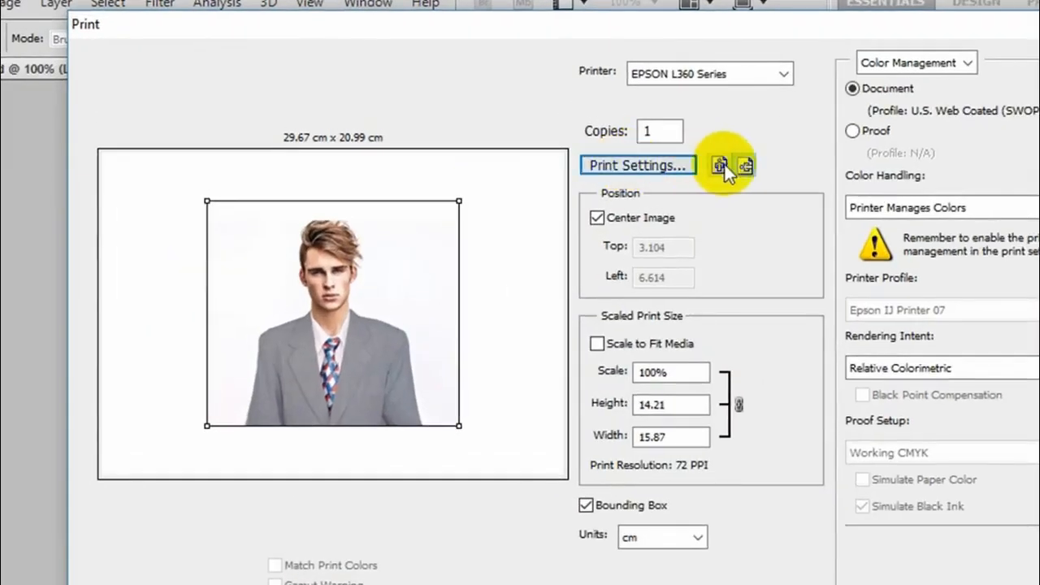
{"action": "left_click", "coordinate": [722, 165]}
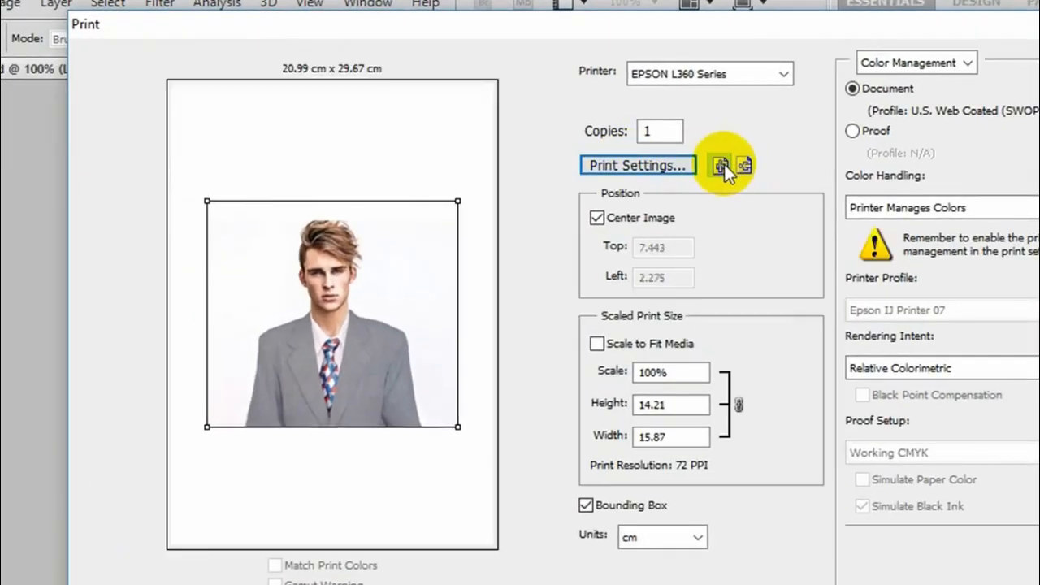
{"action": "left_click", "coordinate": [597, 218]}
{"action": "left_click_drag", "start_coordinate": [319, 290], "coordinate": [248, 458]}
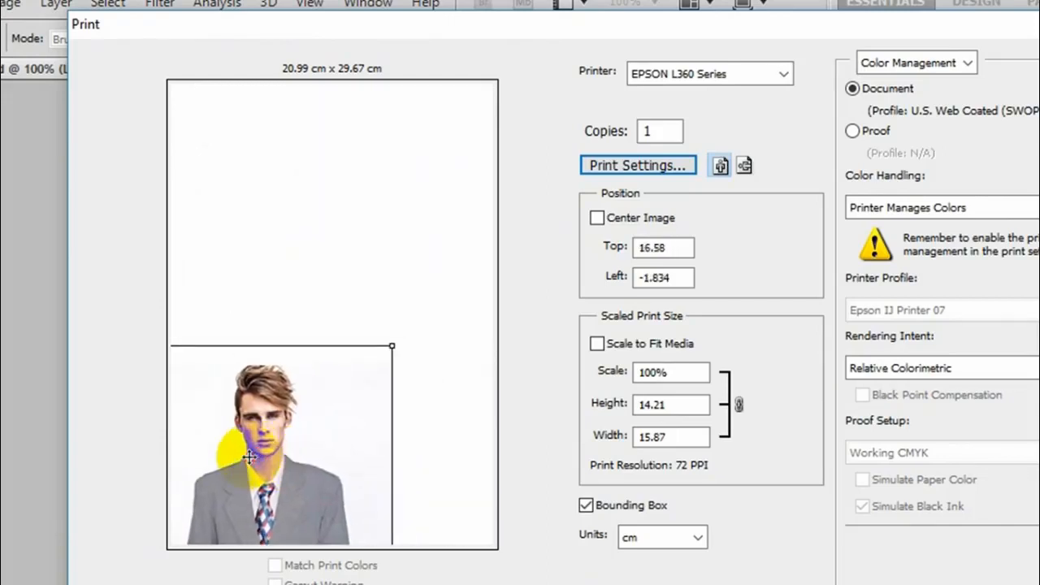
{"action": "left_click", "coordinate": [598, 216]}
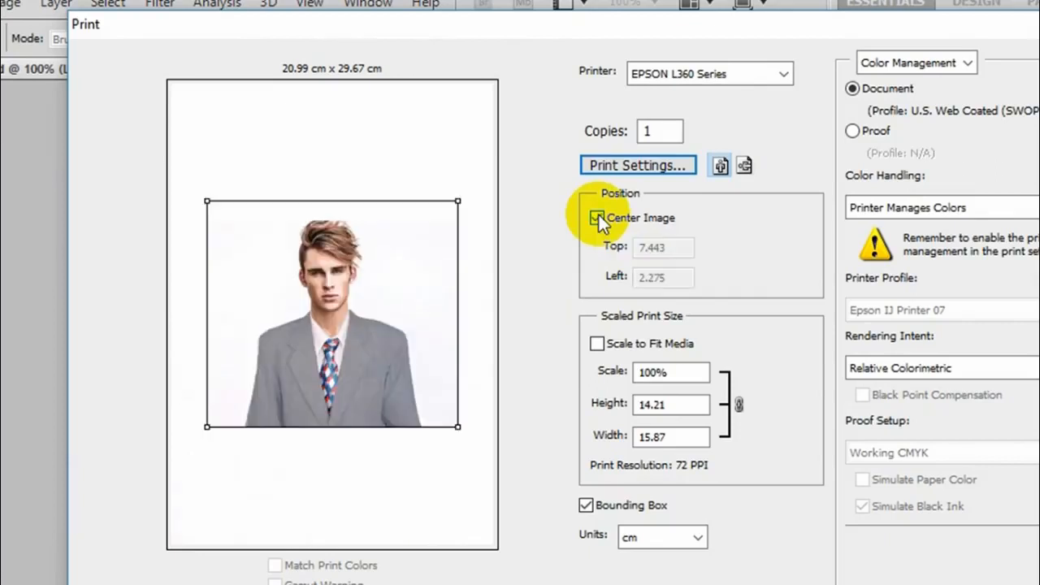
- Try a slight manual enlargement of the print to about 100.44%, and enable Scale to Fit Media
{"action": "left_click", "coordinate": [598, 345]}
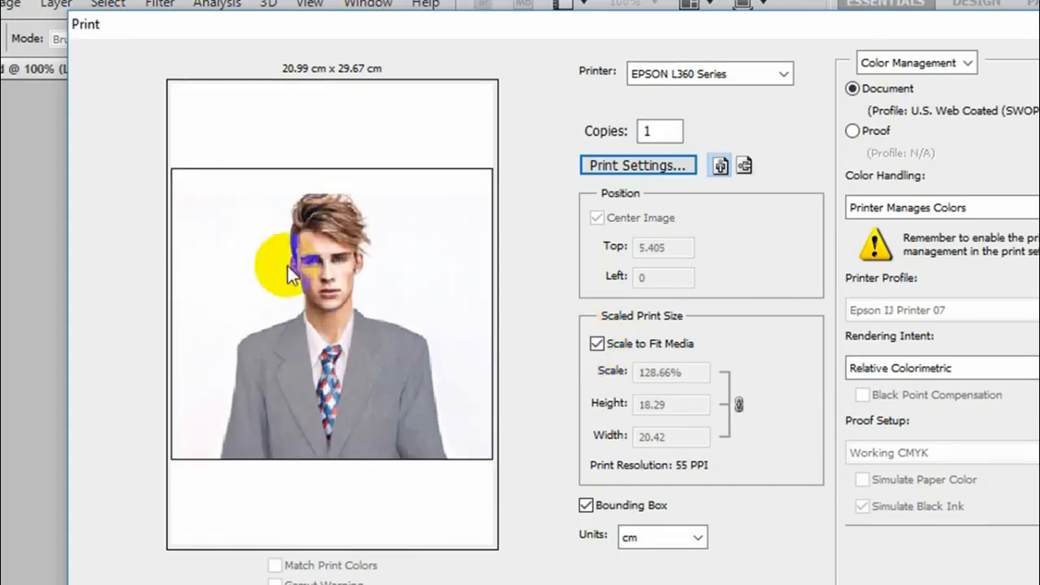
{"action": "left_click", "coordinate": [598, 345]}
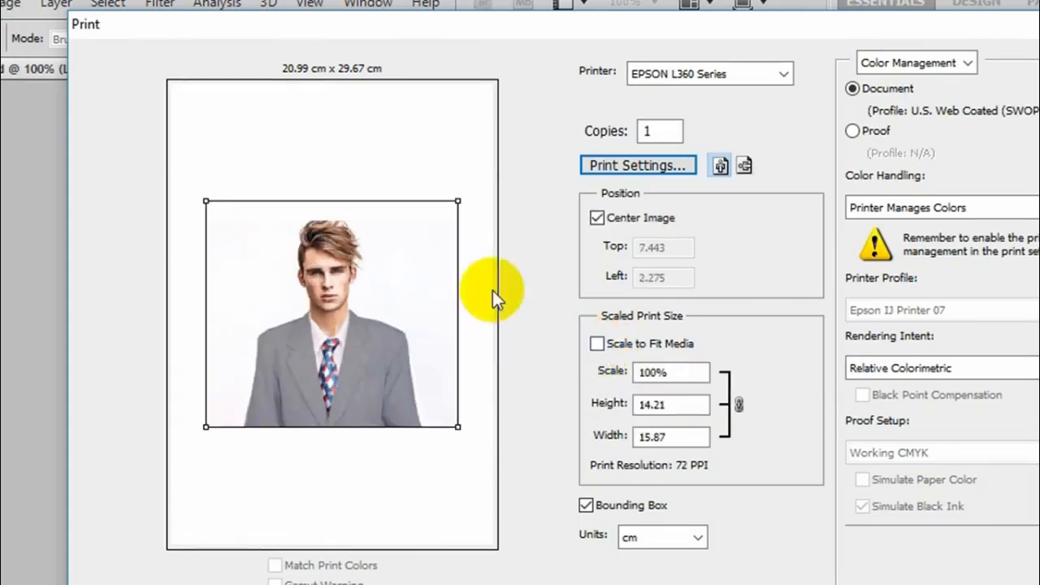
{"action": "mouse_move", "coordinate": [461, 203]}
{"action": "left_mouse_down"}
{"action": "mouse_move", "coordinate": [515, 95]}
{"action": "mouse_move", "coordinate": [397, 281]}
{"action": "mouse_move", "coordinate": [469, 114]}
{"action": "mouse_move", "coordinate": [355, 249]}
{"action": "mouse_move", "coordinate": [399, 227]}
{"action": "mouse_move", "coordinate": [457, 151]}
{"action": "mouse_move", "coordinate": [360, 291]}
{"action": "mouse_move", "coordinate": [390, 251]}
{"action": "mouse_move", "coordinate": [458, 202]}
{"action": "left_mouse_up"}
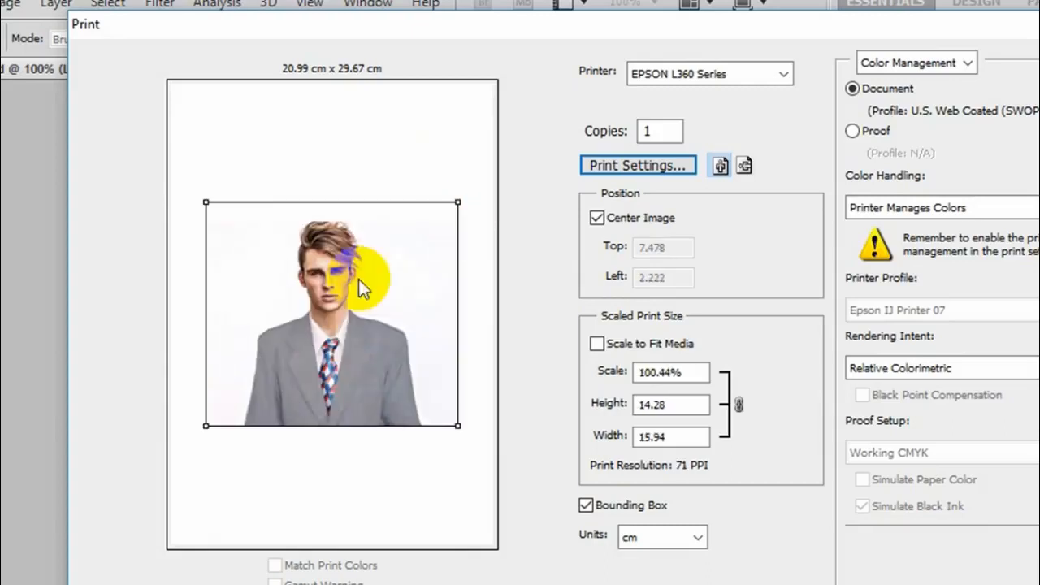
{"action": "left_click", "coordinate": [596, 345]}
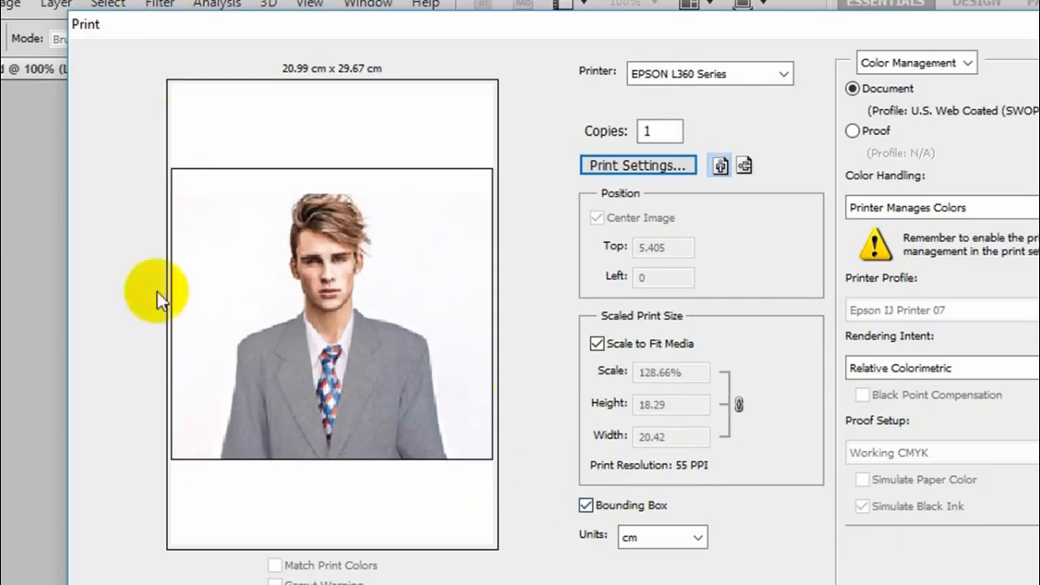
- Toggle the bounding box around the image in the print preview off and back on
{"action": "left_click", "coordinate": [586, 505]}
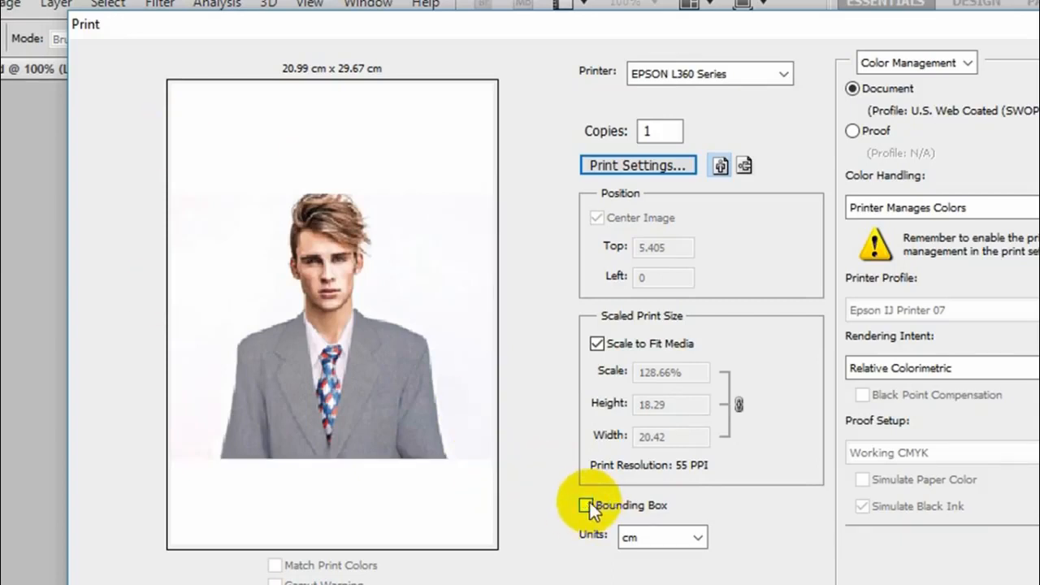
{"action": "left_click", "coordinate": [585, 504]}
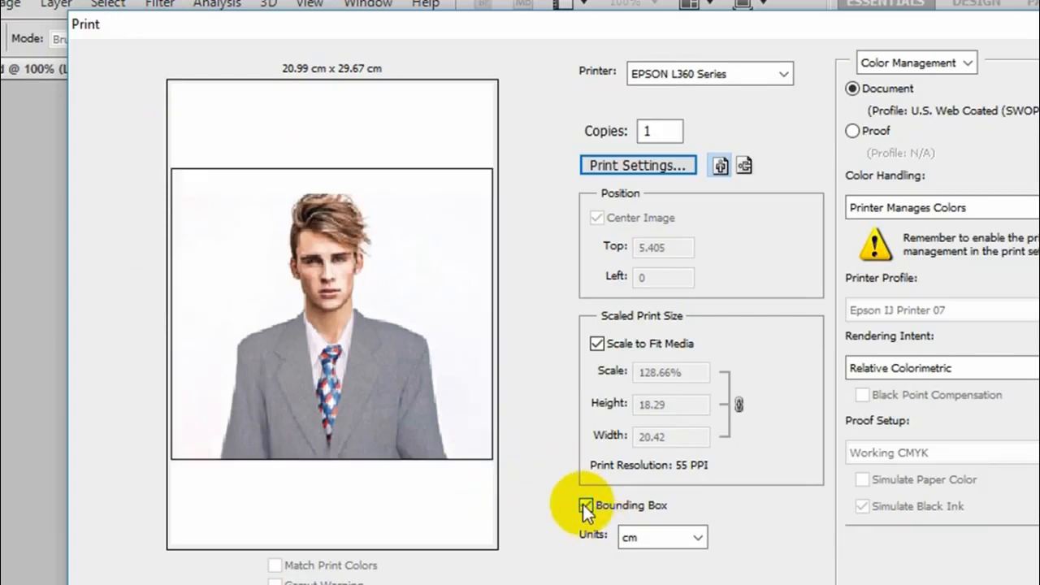
{"action": "left_click", "coordinate": [584, 505]}
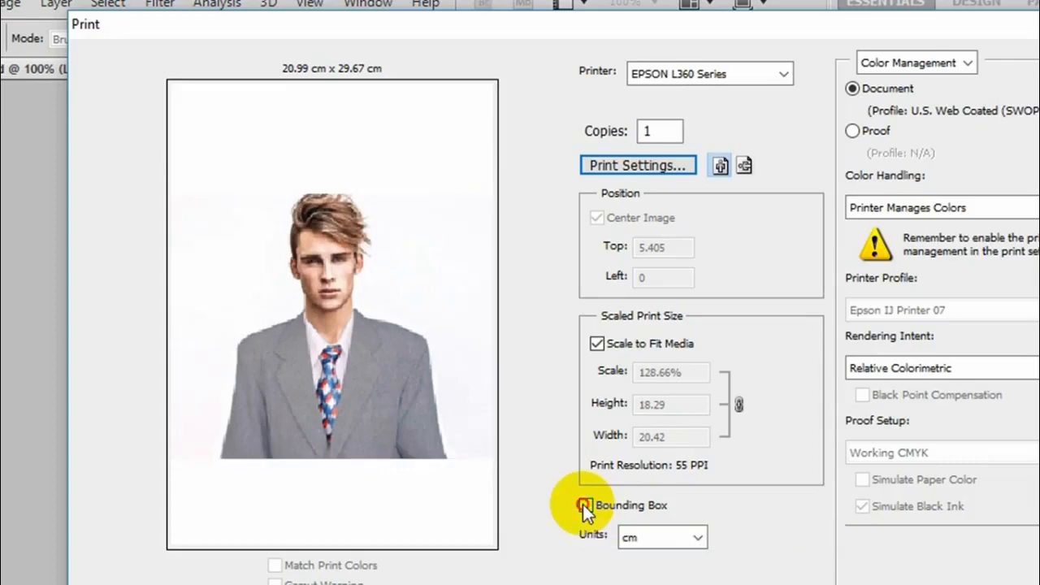
{"action": "left_click", "coordinate": [584, 505]}
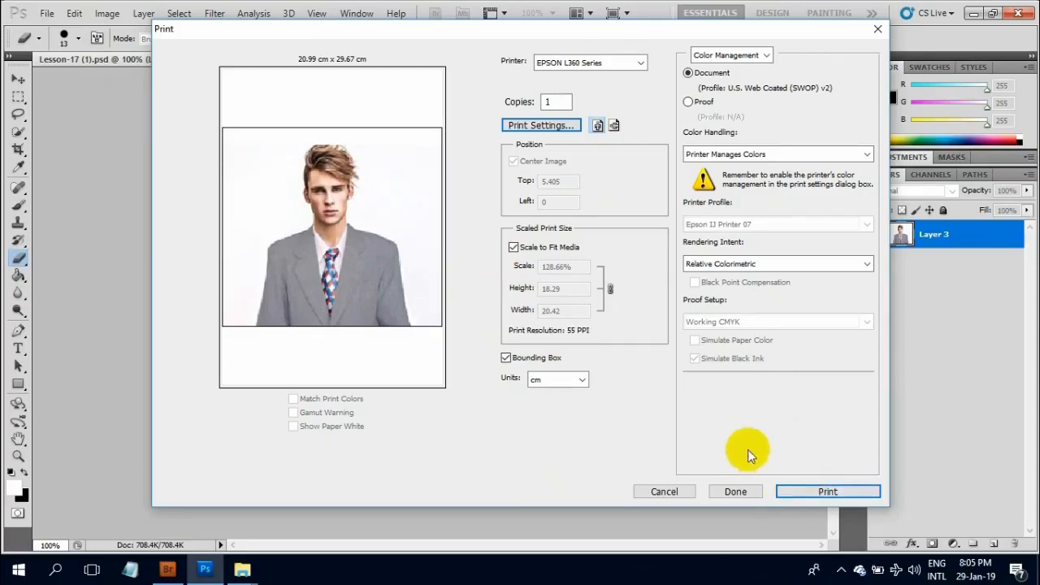
- Close the print setup without printing and minimize the application to the desktop
{"action": "left_click", "coordinate": [877, 29]}
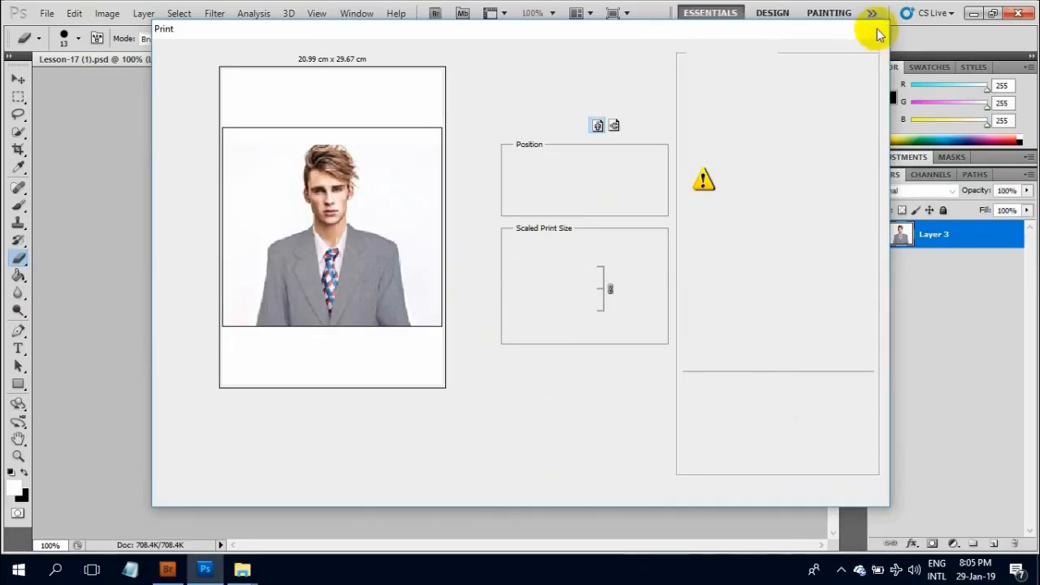
{"action": "left_click", "coordinate": [973, 13]}
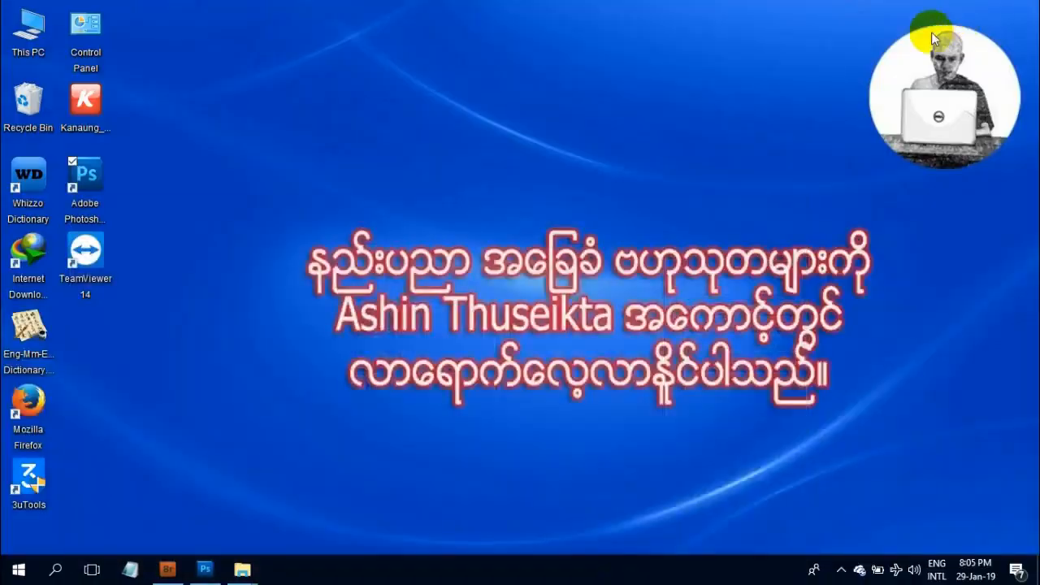